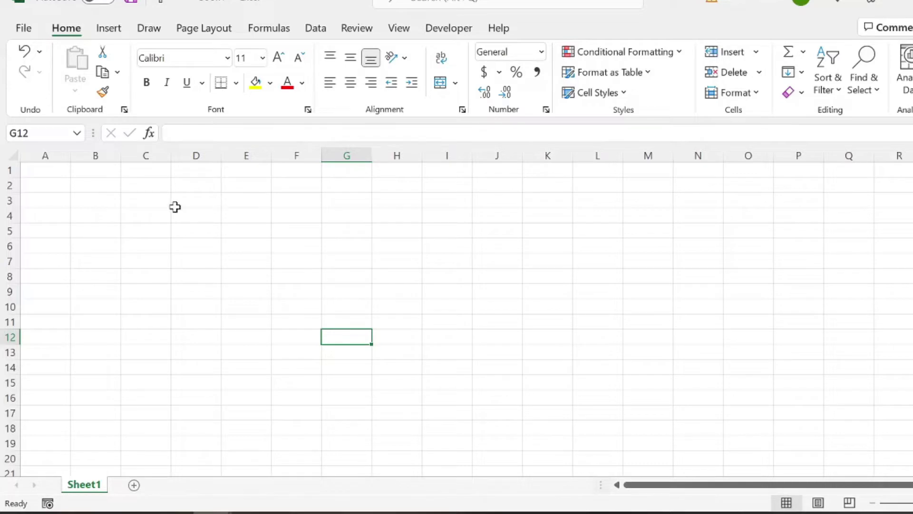
Enter labels Loan Amount, Interest Rate and Years in B2:B4 with values 300,000, 3.5% and 15.
{"action": "left_click_drag", "start_coordinate": [45, 186], "coordinate": [229, 240]}
{"action": "key", "text": "Right"}
{"action": "type", "text": "Loa"}
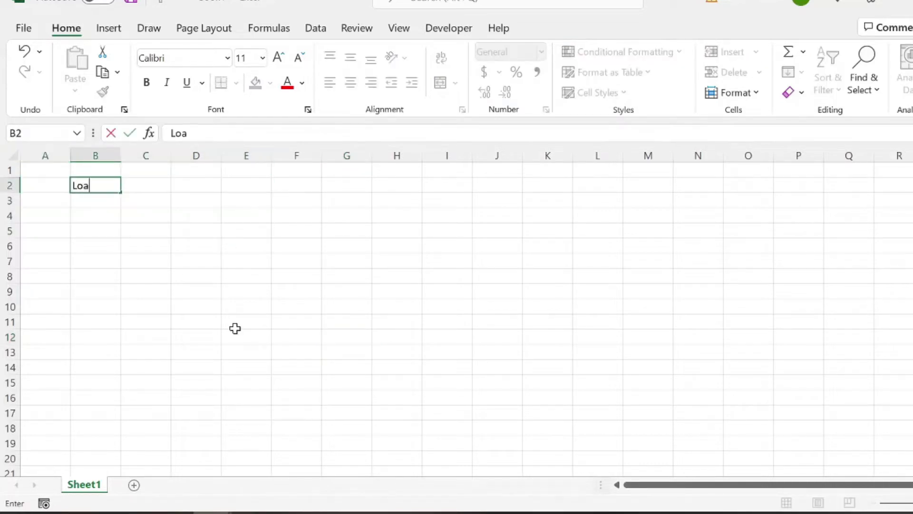
{"action": "type", "text": "n Amount"}
{"action": "key", "text": "Tab"}
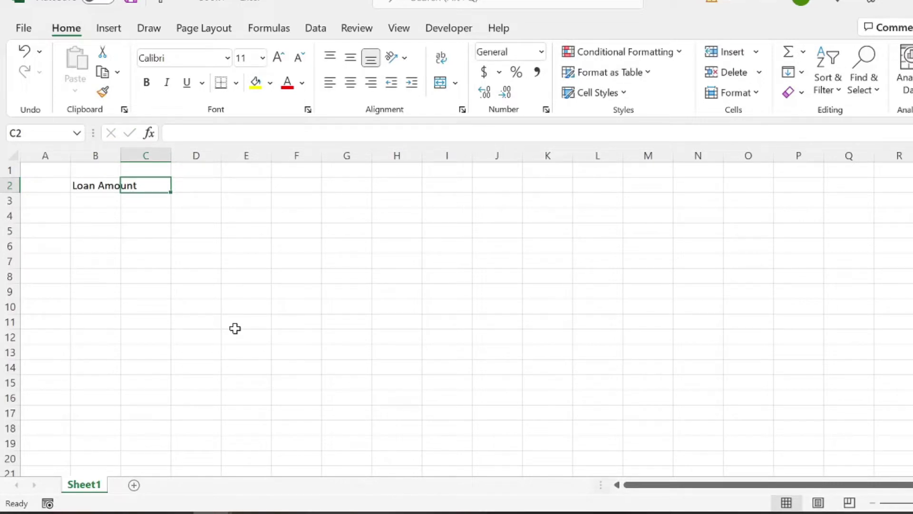
{"action": "type", "text": "300,0"}
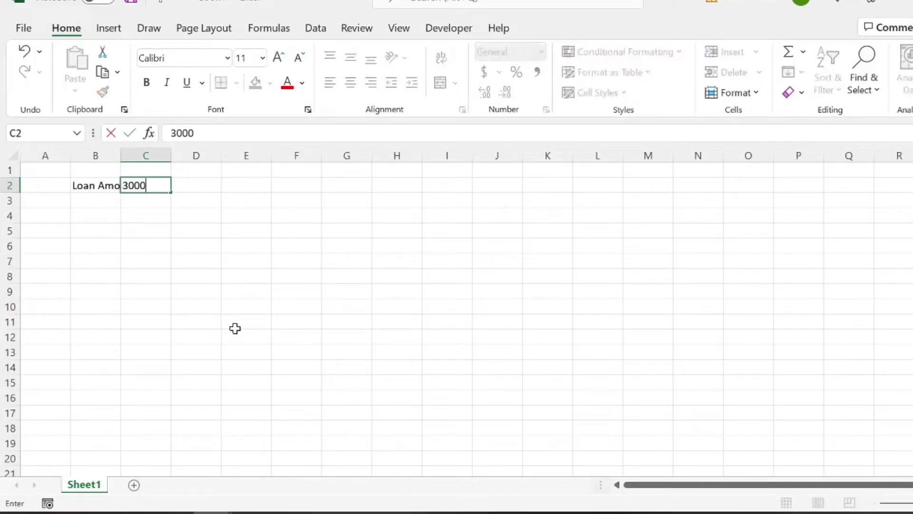
{"action": "type", "text": "00"}
{"action": "key", "text": "Return"}
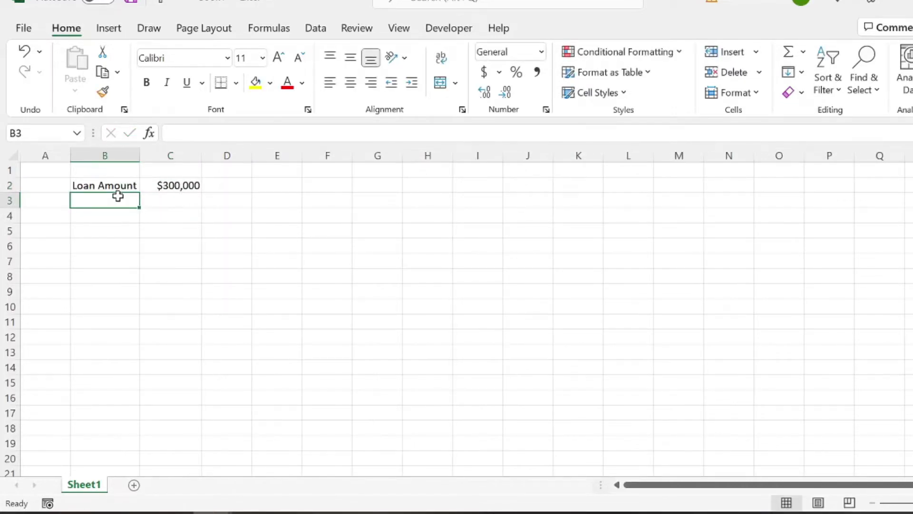
{"action": "type", "text": "INterest "}
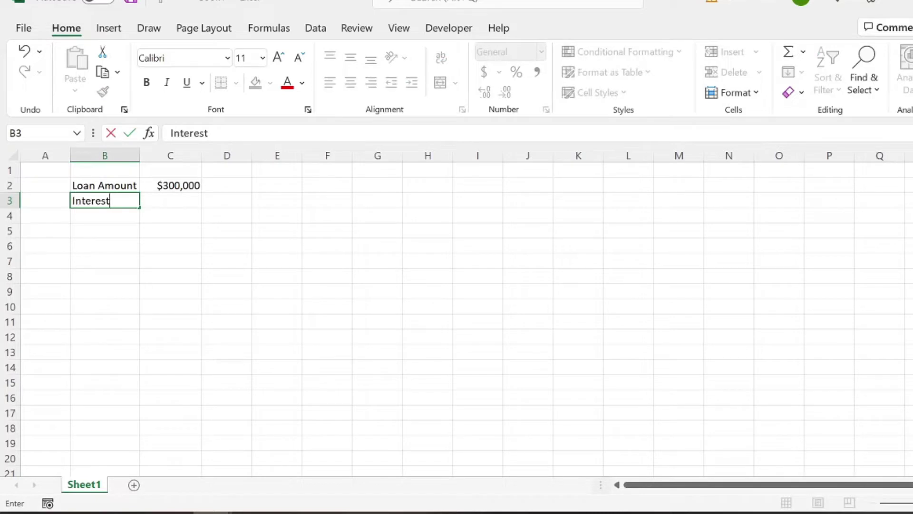
{"action": "type", "text": "Rate"}
{"action": "key", "text": "Tab"}
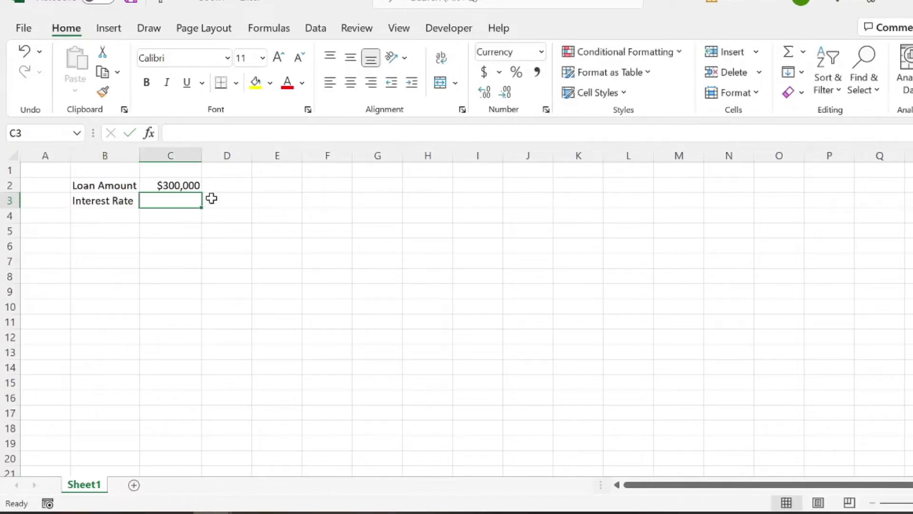
{"action": "type", "text": "3."}
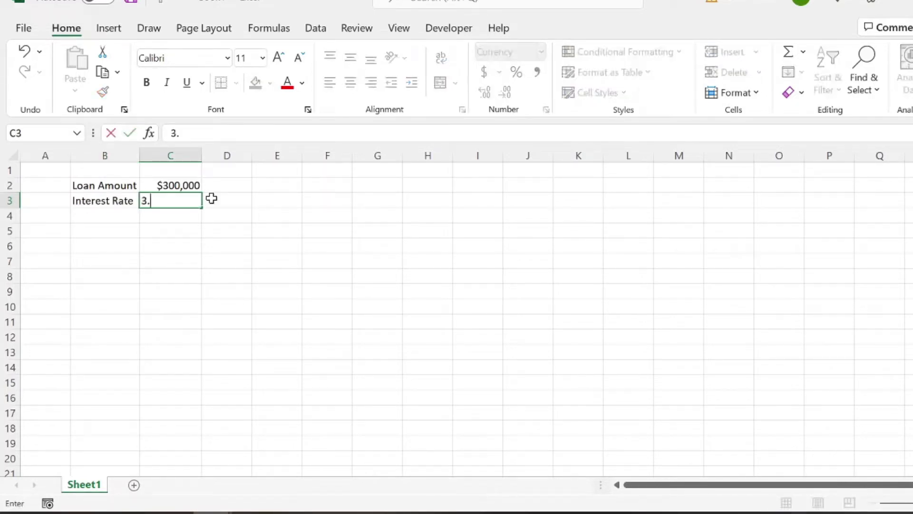
{"action": "type", "text": "5%"}
{"action": "key", "text": "Return"}
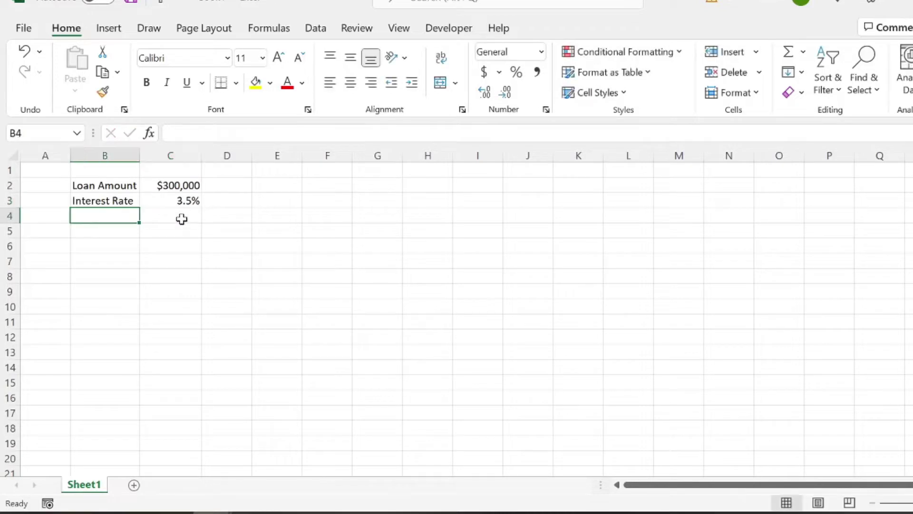
{"action": "type", "text": "Years"}
{"action": "left_click", "coordinate": [182, 219]}
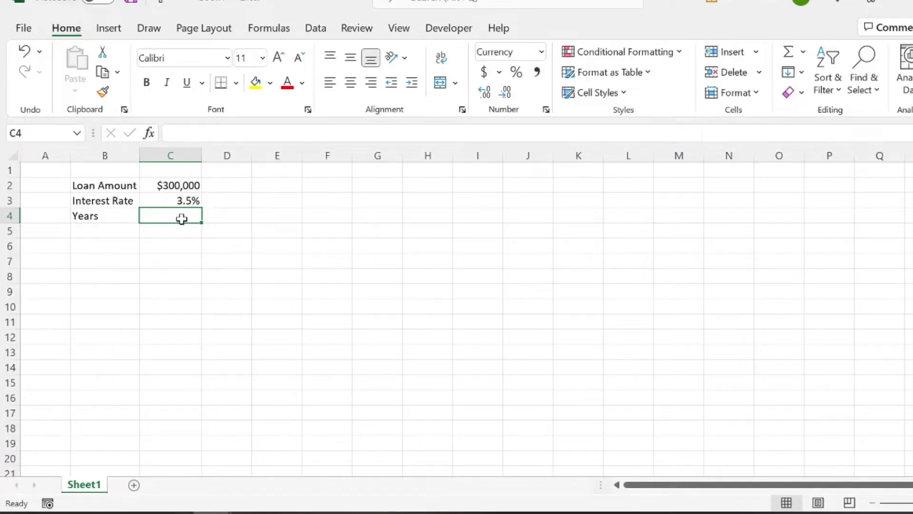
{"action": "type", "text": "15"}
{"action": "key", "text": "Return"}
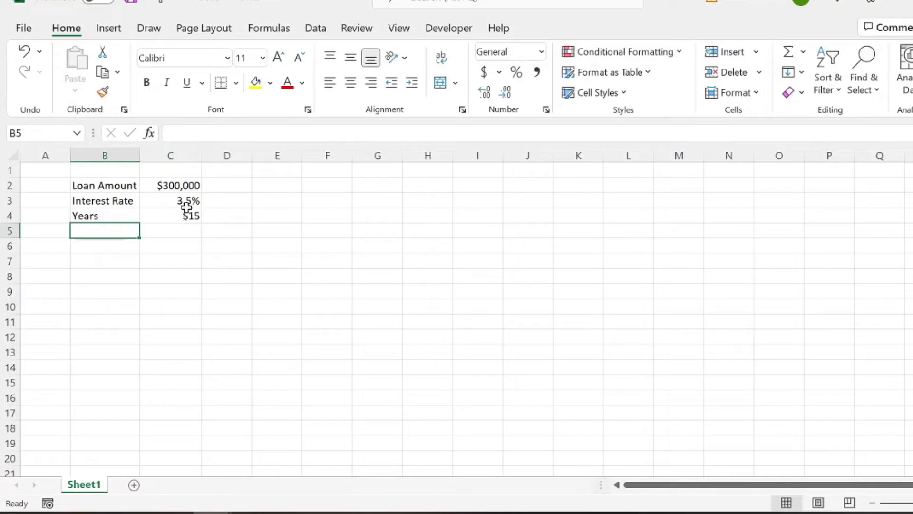
Set the Years value in C4 to the General number format.
{"action": "left_click", "coordinate": [191, 214]}
{"action": "left_click", "coordinate": [541, 51]}
{"action": "left_click", "coordinate": [513, 75]}
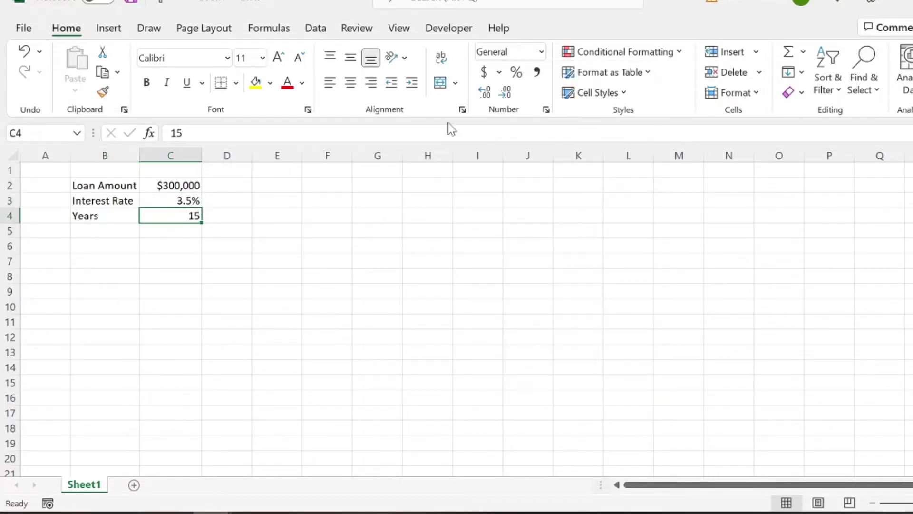
{"action": "left_click", "coordinate": [224, 243]}
{"action": "left_click", "coordinate": [169, 214]}
Give B2:C4 All Borders plus an Outside Border.
{"action": "left_click_drag", "start_coordinate": [113, 186], "coordinate": [169, 215]}
{"action": "left_click", "coordinate": [236, 83]}
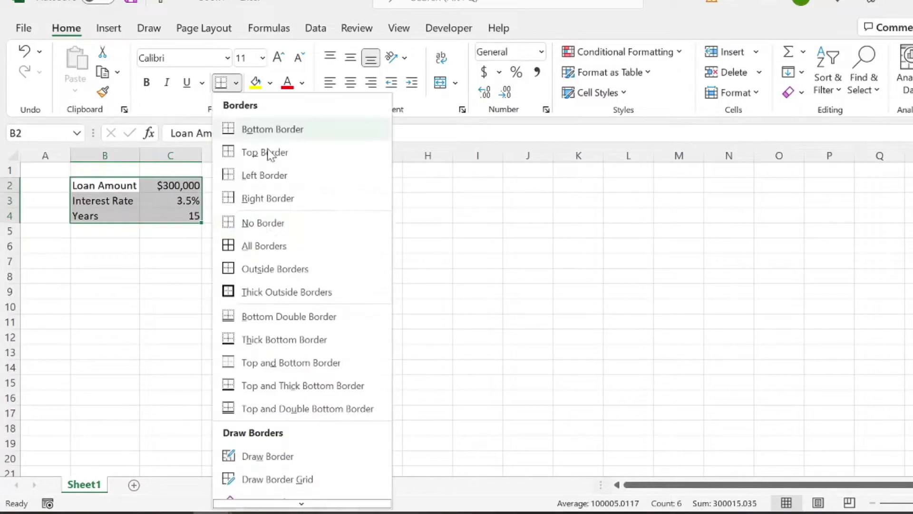
{"action": "left_click", "coordinate": [261, 246]}
{"action": "left_click", "coordinate": [236, 83]}
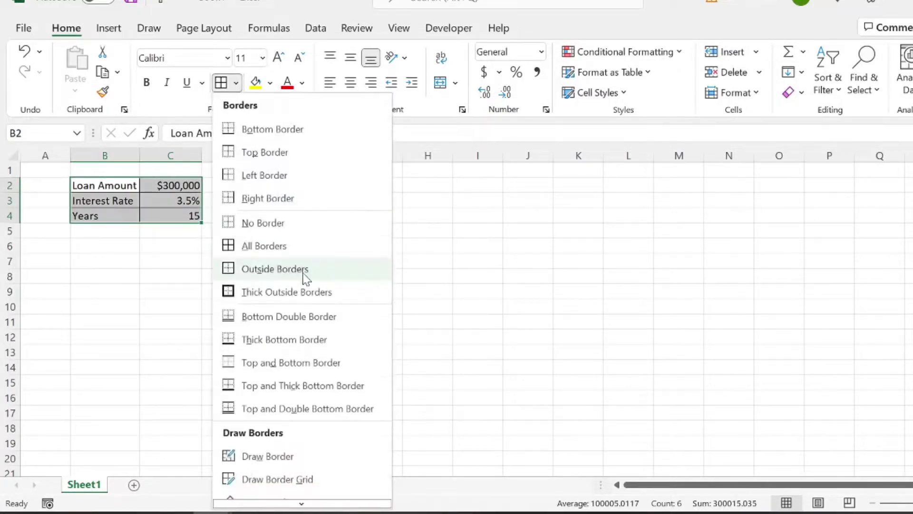
{"action": "left_click", "coordinate": [303, 273]}
{"action": "left_click", "coordinate": [171, 262]}
Bold the labels in B2:B4 and centre the values in C2:C4.
{"action": "left_click_drag", "start_coordinate": [116, 185], "coordinate": [128, 213]}
{"action": "key", "text": "ctrl+b"}
{"action": "left_click", "coordinate": [323, 275]}
{"action": "left_click_drag", "start_coordinate": [189, 186], "coordinate": [188, 227]}
{"action": "left_click_drag", "start_coordinate": [179, 188], "coordinate": [177, 216]}
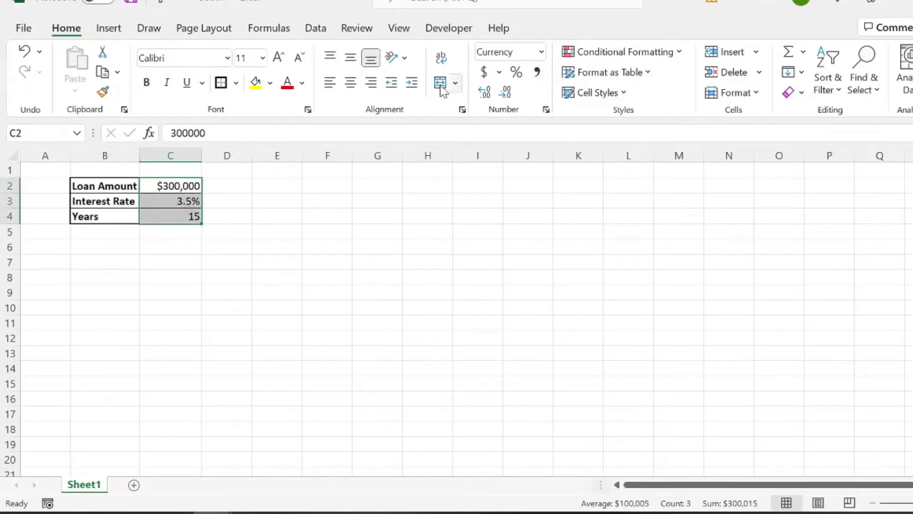
{"action": "left_click", "coordinate": [350, 82]}
{"action": "left_click", "coordinate": [274, 245]}
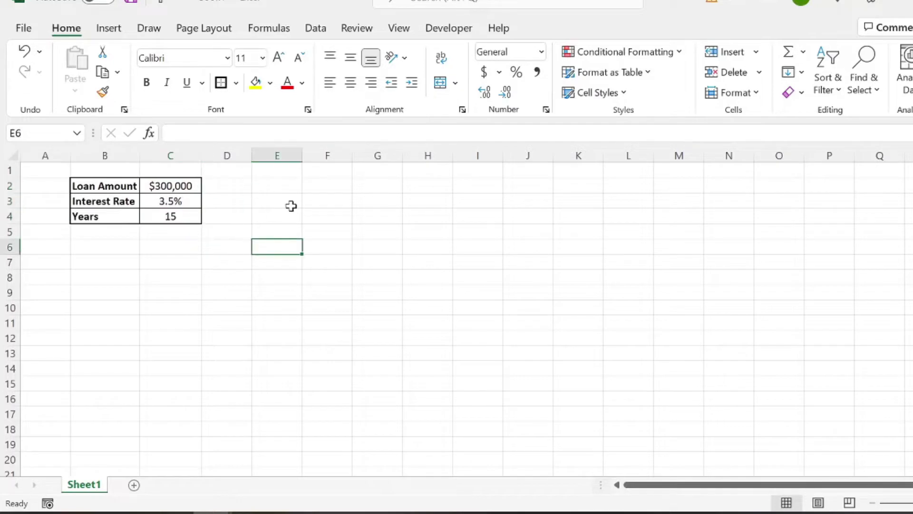
{"action": "left_click_drag", "start_coordinate": [104, 185], "coordinate": [176, 212]}
{"action": "left_click", "coordinate": [306, 179]}
{"action": "left_click", "coordinate": [290, 184]}
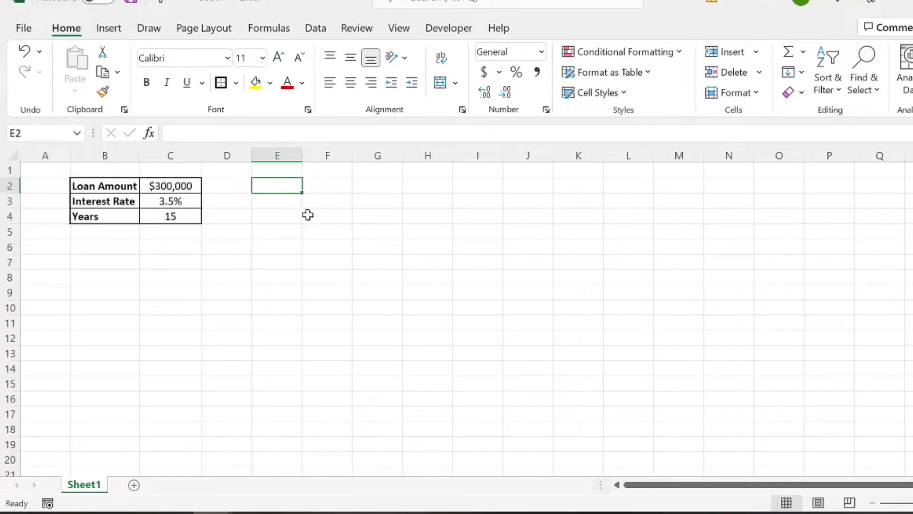
Type PV, FV and Rate in E2:E4, with a Monthly note in G4.
{"action": "type", "text": "PV"}
{"action": "key", "text": "Return"}
{"action": "type", "text": "FV"}
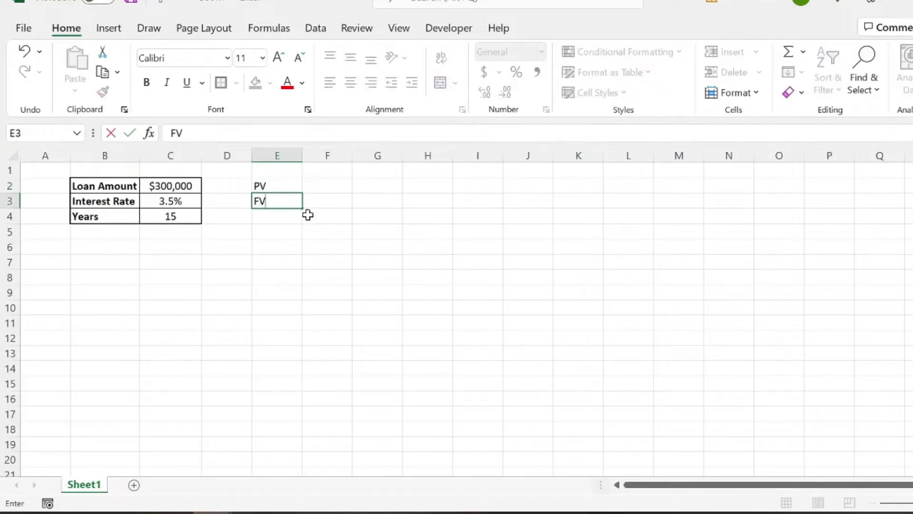
{"action": "key", "text": "Return"}
{"action": "type", "text": "Rate"}
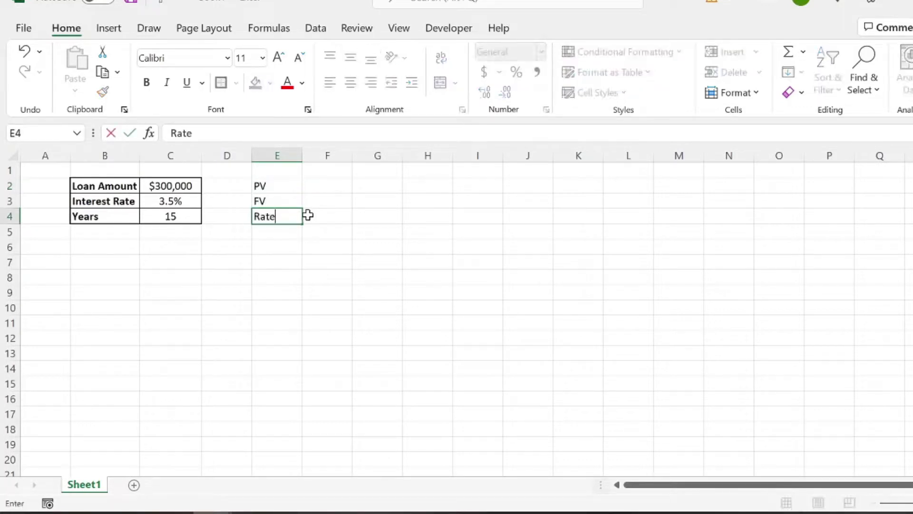
{"action": "key", "text": "Tab"}
{"action": "key", "text": "Tab"}
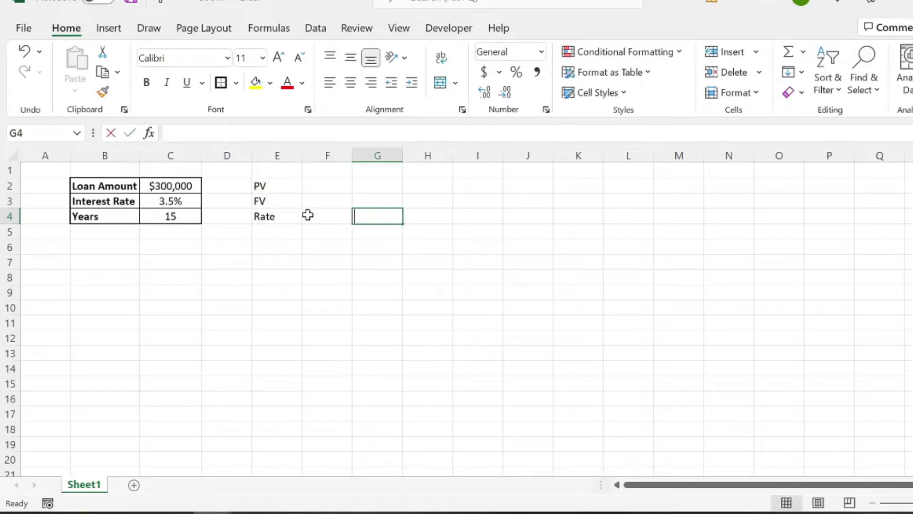
{"action": "type", "text": "Monthly"}
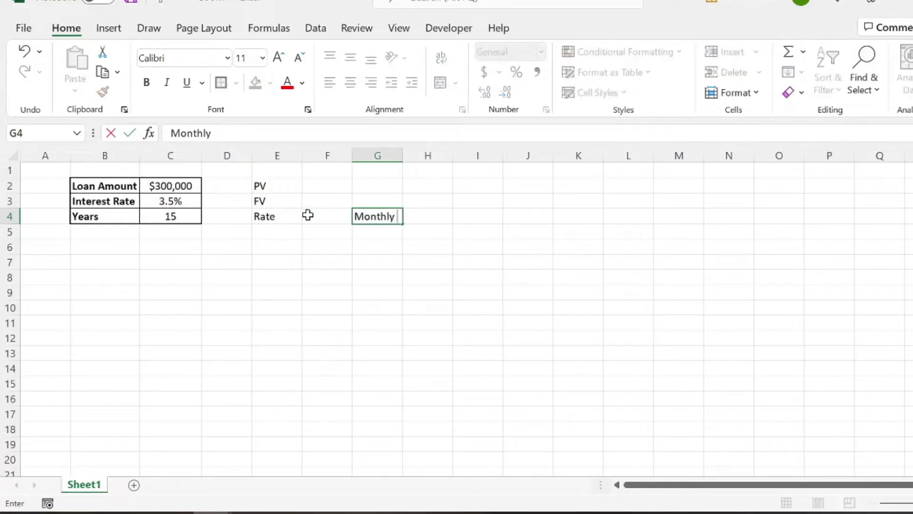
{"action": "left_click", "coordinate": [175, 201]}
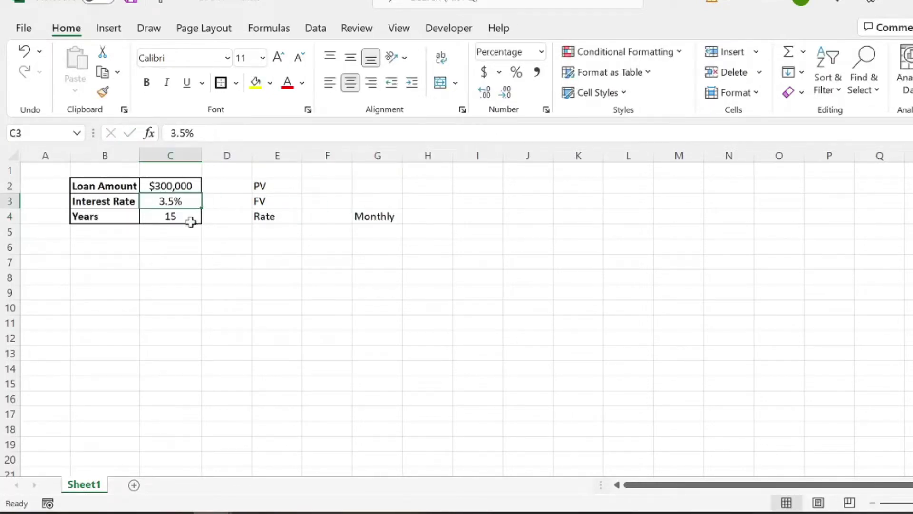
Add Nper with a Monthly note in row 5 and PMT in E6.
{"action": "left_click", "coordinate": [260, 234]}
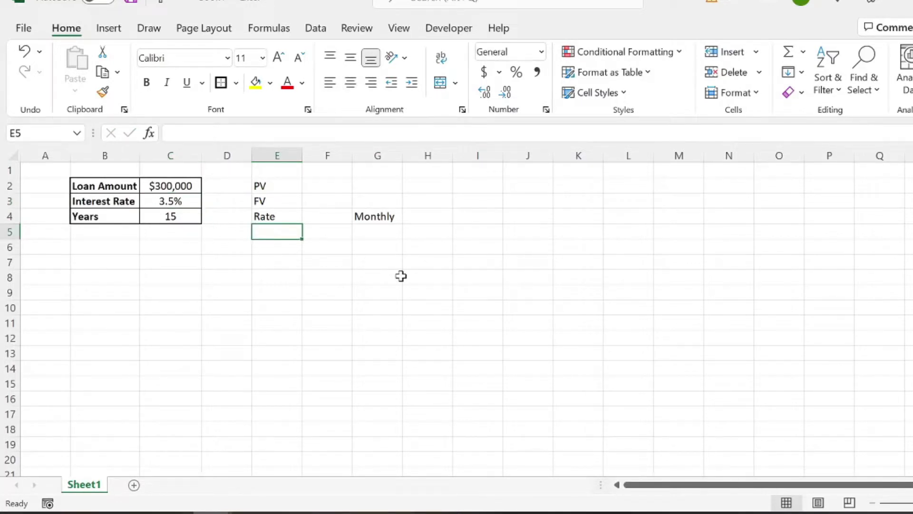
{"action": "type", "text": "N"}
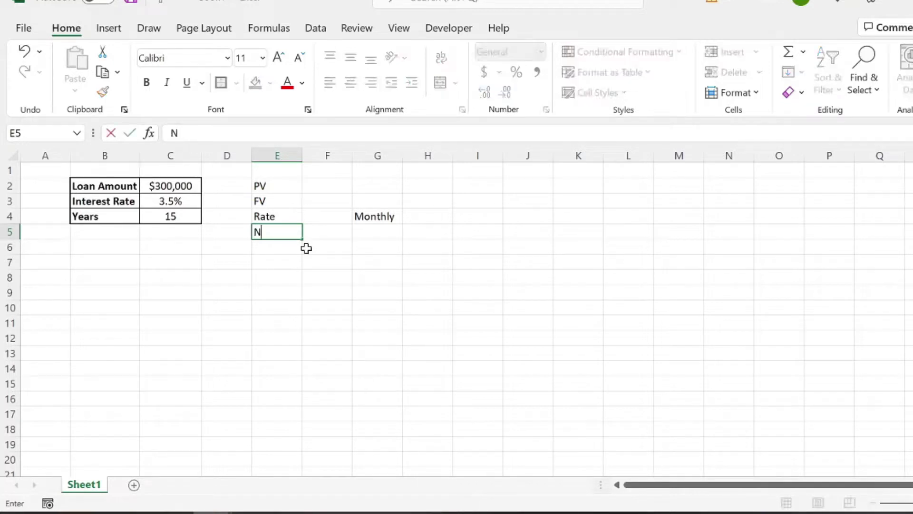
{"action": "type", "text": "per"}
{"action": "key", "text": "Tab"}
{"action": "key", "text": "Tab"}
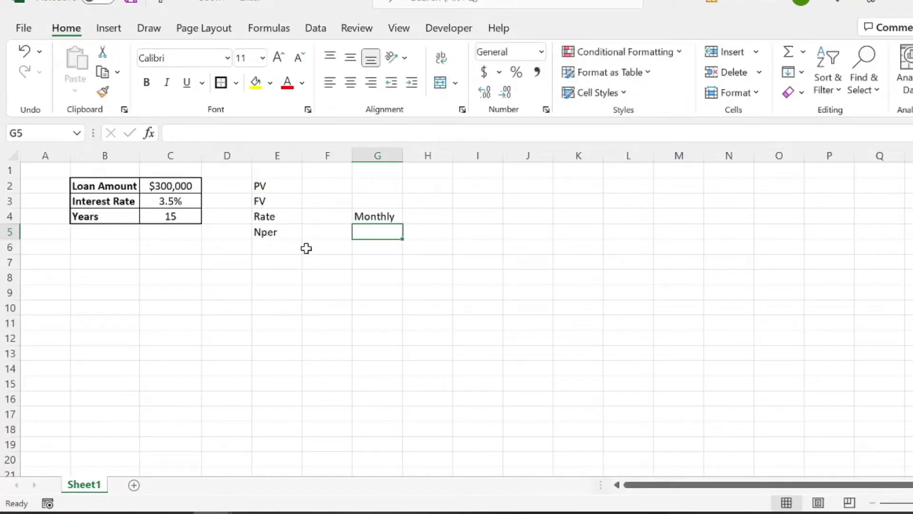
{"action": "type", "text": "Monthly"}
{"action": "key", "text": "Return"}
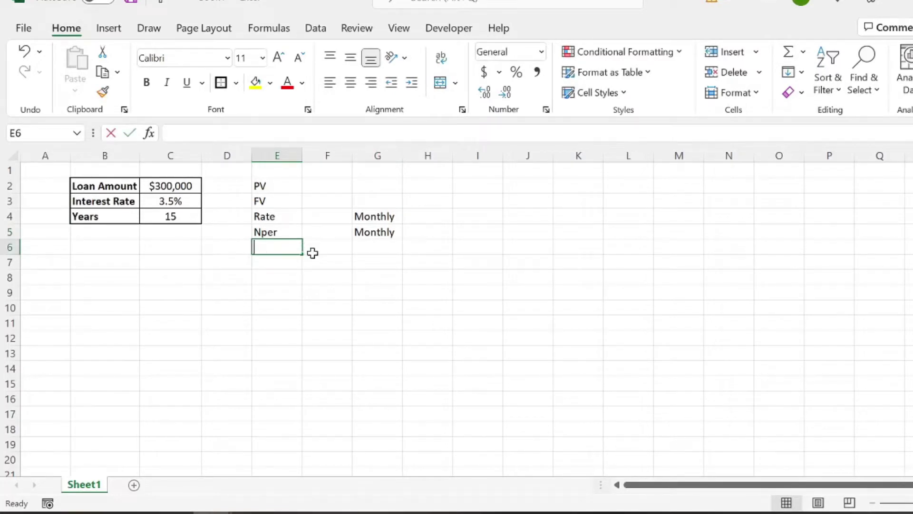
{"action": "type", "text": "PMT"}
{"action": "left_click", "coordinate": [366, 261]}
Fill E6:G6 yellow and give E2:G6 All Borders with a thick outside border.
{"action": "left_click_drag", "start_coordinate": [280, 247], "coordinate": [386, 247]}
{"action": "left_click", "coordinate": [255, 83]}
{"action": "left_click_drag", "start_coordinate": [274, 185], "coordinate": [381, 247]}
{"action": "left_click", "coordinate": [236, 86]}
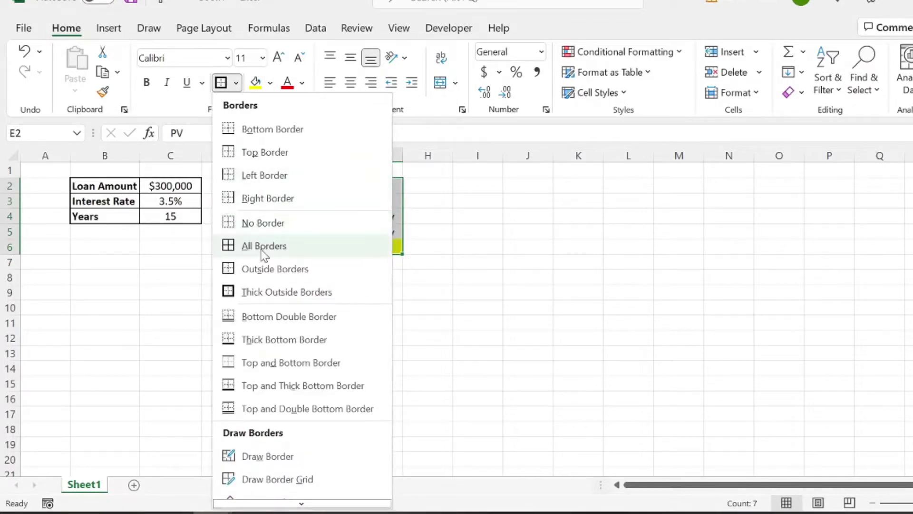
{"action": "left_click", "coordinate": [263, 246]}
{"action": "left_click", "coordinate": [236, 84]}
{"action": "left_click", "coordinate": [247, 292]}
{"action": "left_click", "coordinate": [428, 290]}
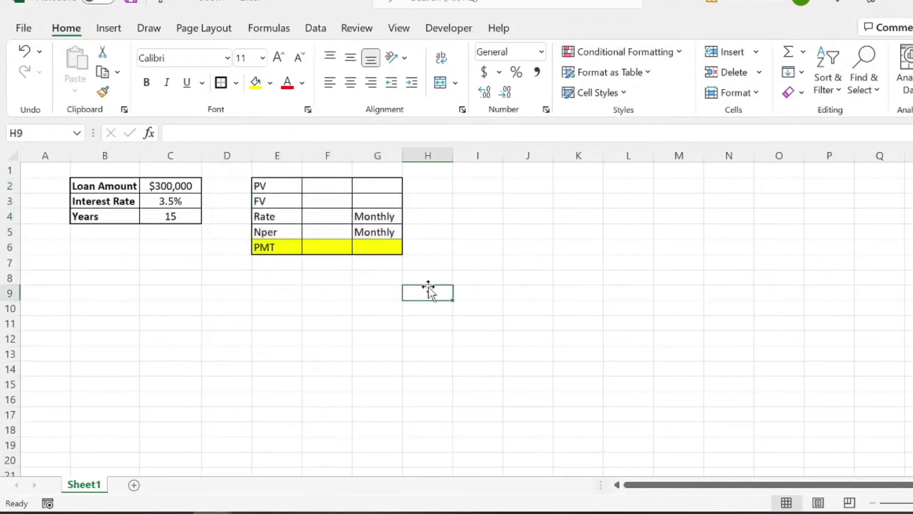
Add a Monthly note in G6 beside PMT.
{"action": "left_click", "coordinate": [377, 247]}
{"action": "type", "text": "Monthly"}
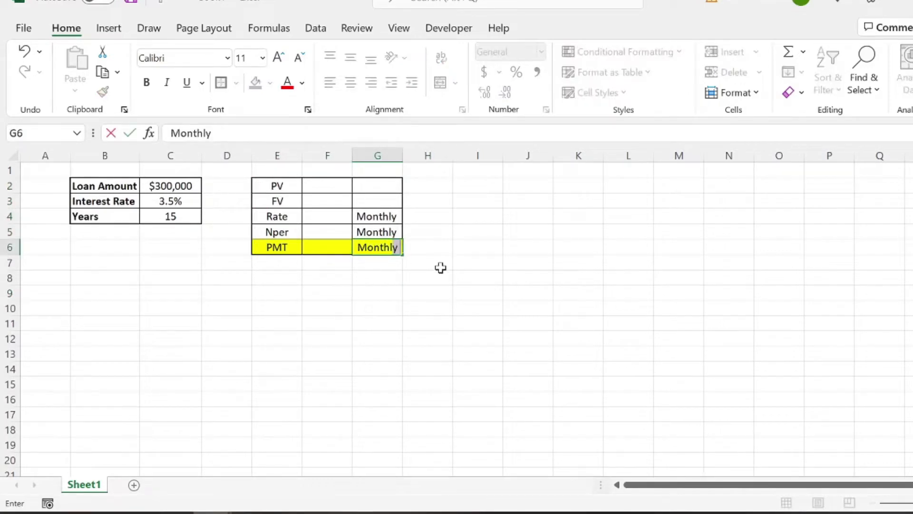
{"action": "key", "text": "Return"}
{"action": "left_click", "coordinate": [479, 222]}
Link F2 to the loan amount with =C2, shown as $300,000 without decimals.
{"action": "left_click", "coordinate": [324, 186]}
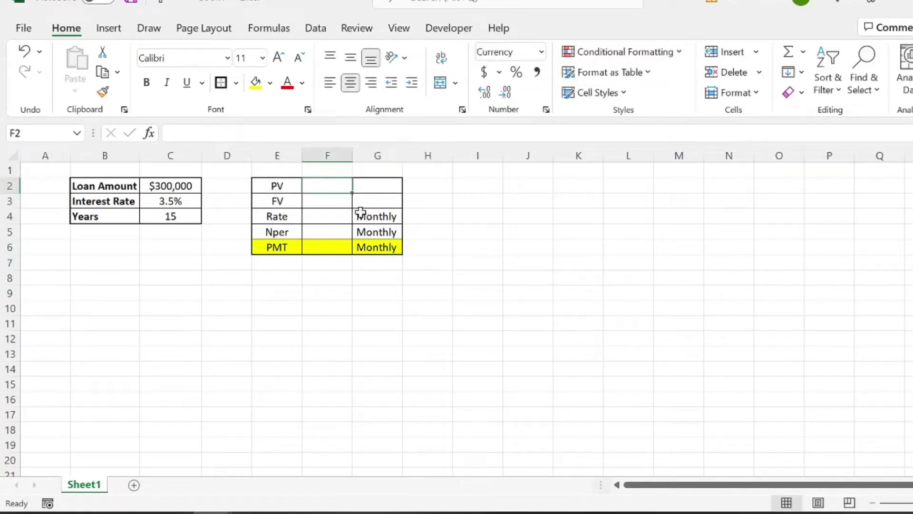
{"action": "type", "text": "="}
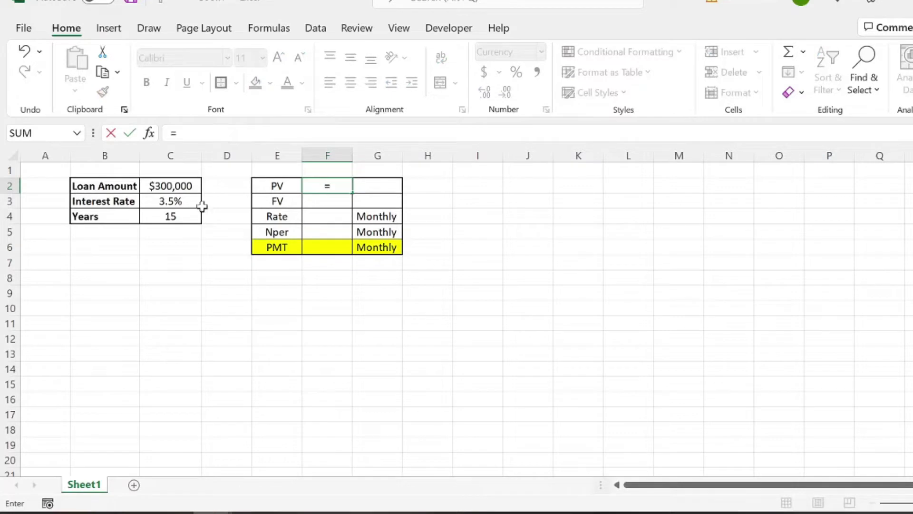
{"action": "left_click", "coordinate": [171, 189]}
{"action": "key", "text": "Return"}
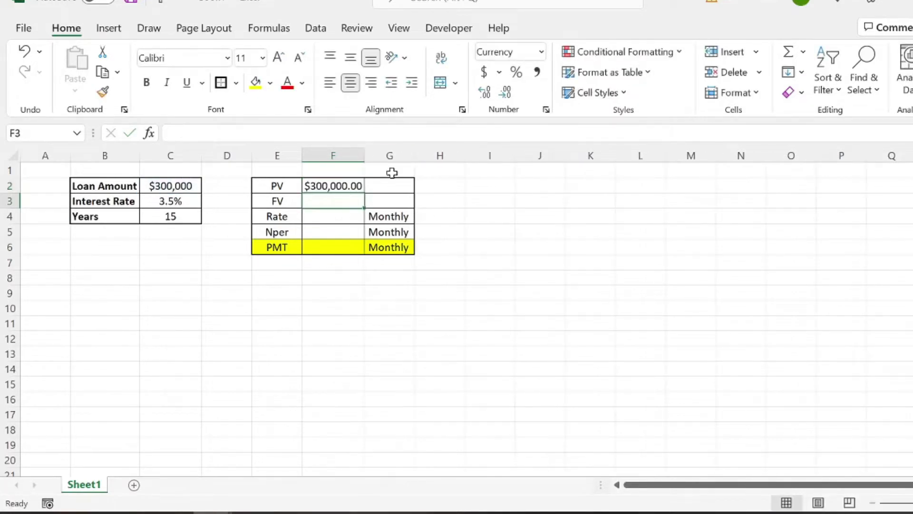
{"action": "left_click", "coordinate": [362, 185]}
{"action": "left_click", "coordinate": [505, 92]}
{"action": "left_click", "coordinate": [505, 92]}
Enter 0 as the future value in F3.
{"action": "left_click", "coordinate": [349, 199]}
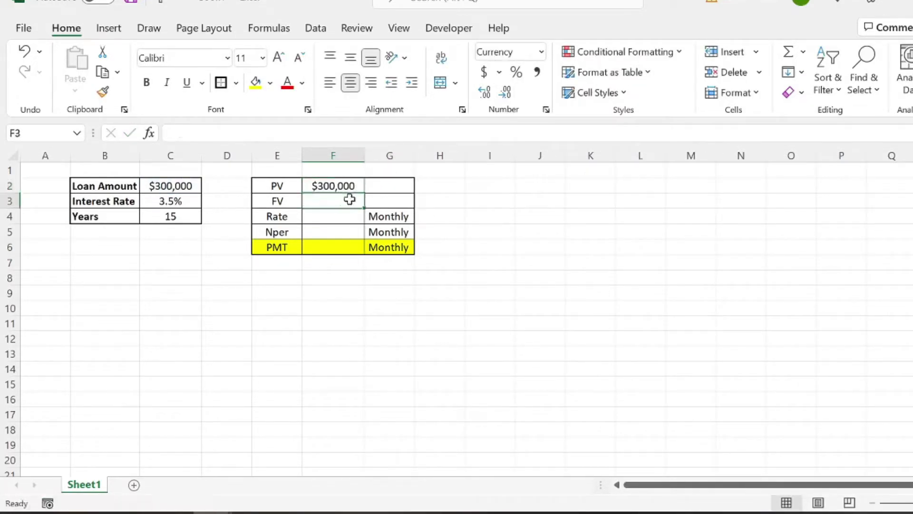
{"action": "type", "text": "0"}
{"action": "key", "text": "Return"}
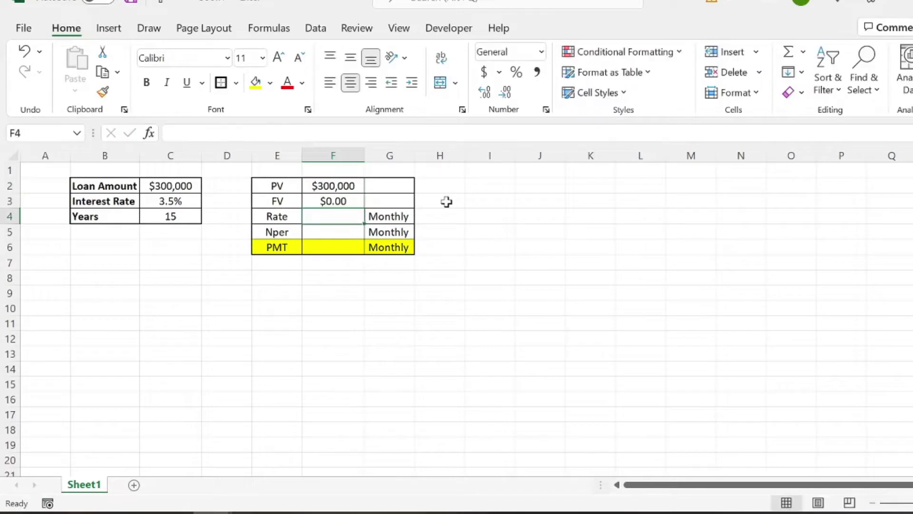
{"action": "left_click", "coordinate": [347, 197]}
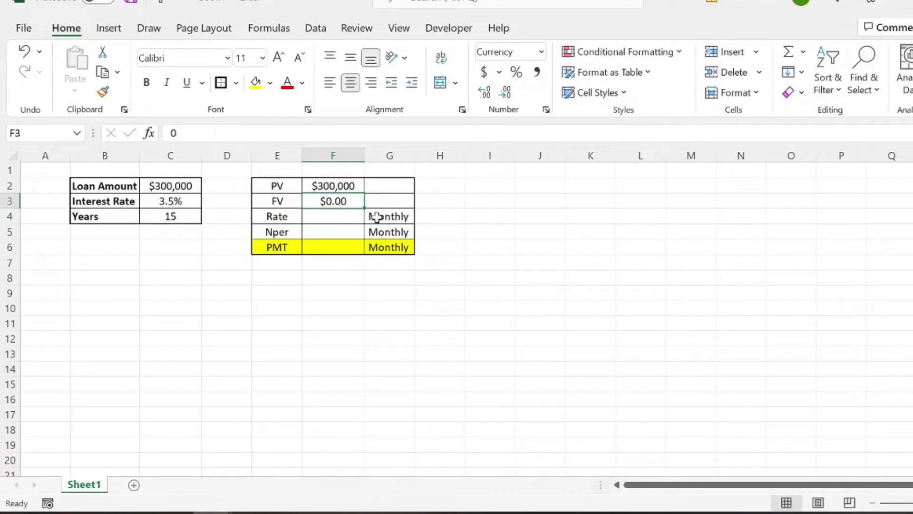
{"action": "left_click", "coordinate": [178, 213]}
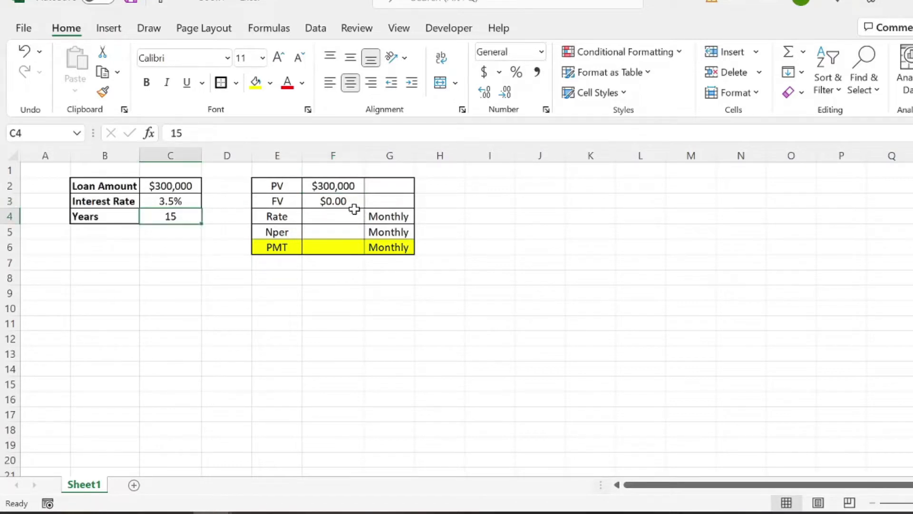
{"action": "left_click", "coordinate": [289, 201]}
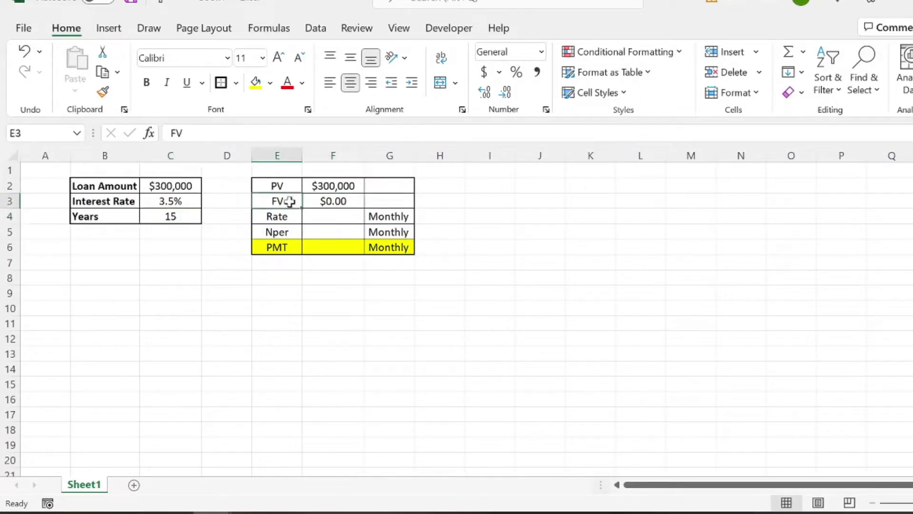
{"action": "left_click_drag", "start_coordinate": [289, 201], "coordinate": [331, 202]}
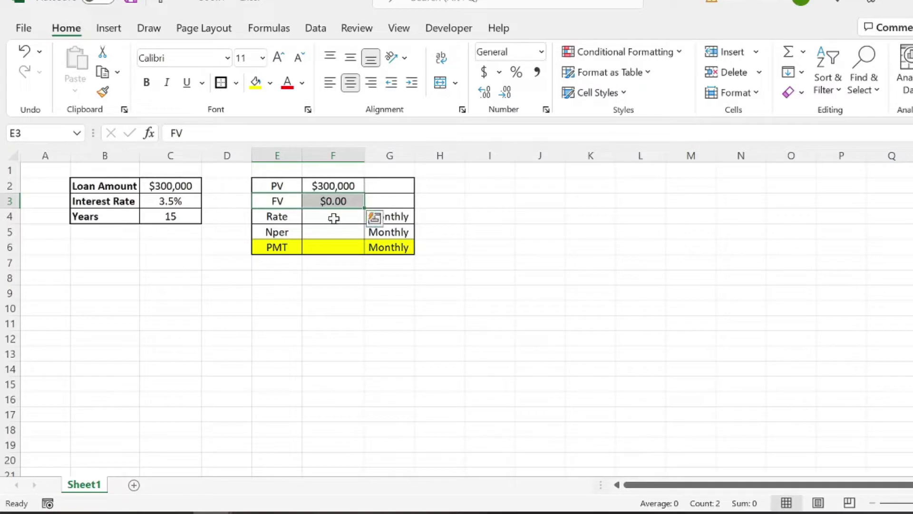
Set F4 to =C3/12 formatted as a two-decimal percentage, reading 0.29%.
{"action": "left_click", "coordinate": [336, 215]}
{"action": "type", "text": "="}
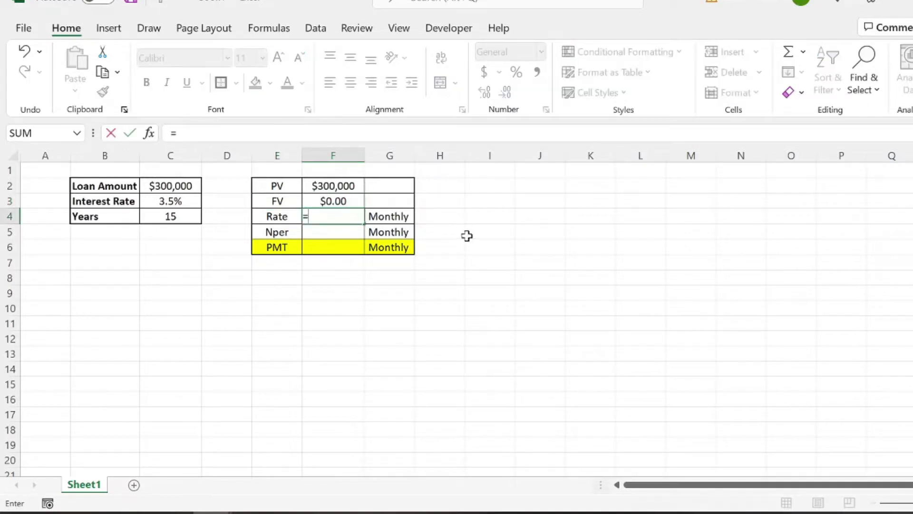
{"action": "left_click", "coordinate": [169, 199]}
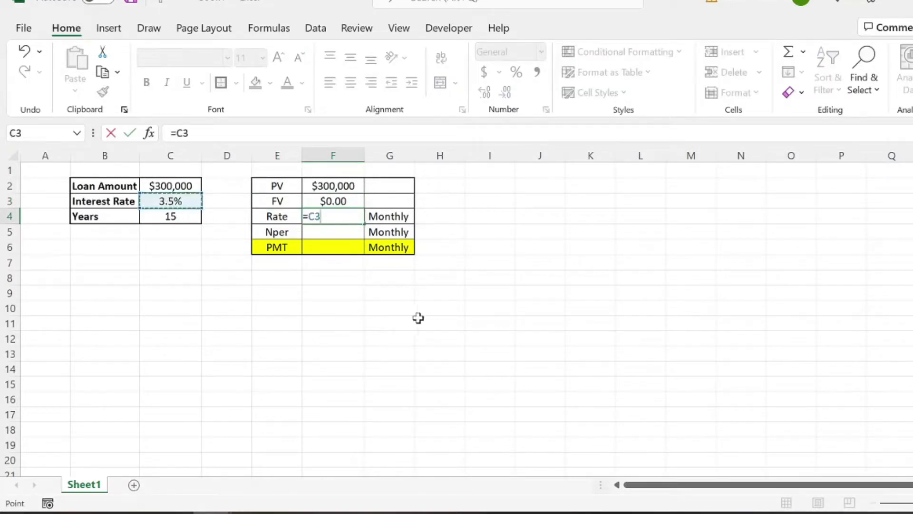
{"action": "type", "text": "/12"}
{"action": "key", "text": "Return"}
{"action": "left_click", "coordinate": [356, 217]}
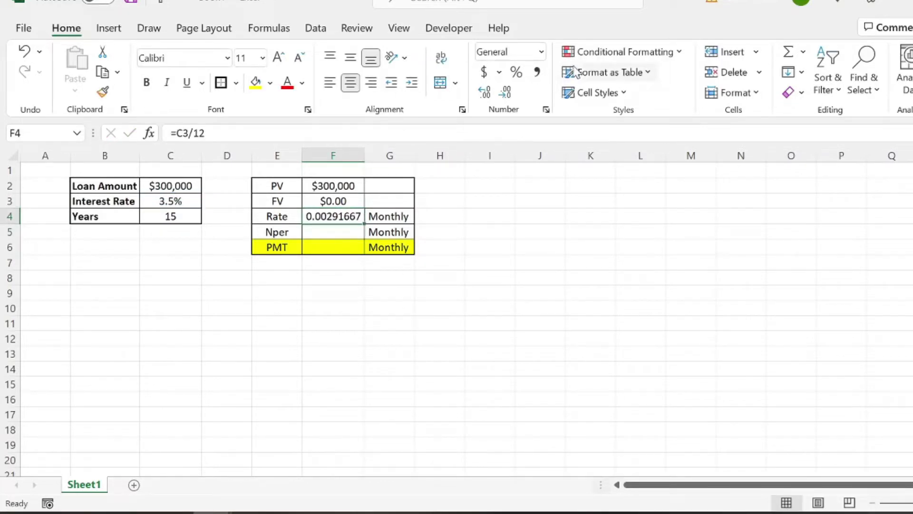
{"action": "left_click", "coordinate": [516, 72]}
{"action": "left_click", "coordinate": [457, 276]}
{"action": "left_click", "coordinate": [352, 214]}
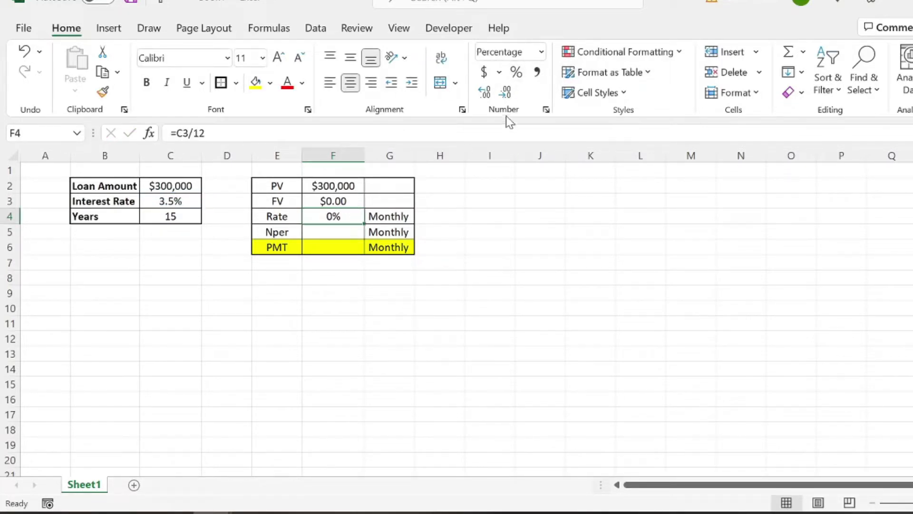
{"action": "left_click", "coordinate": [484, 92]}
{"action": "left_click", "coordinate": [484, 92]}
{"action": "left_click", "coordinate": [475, 216]}
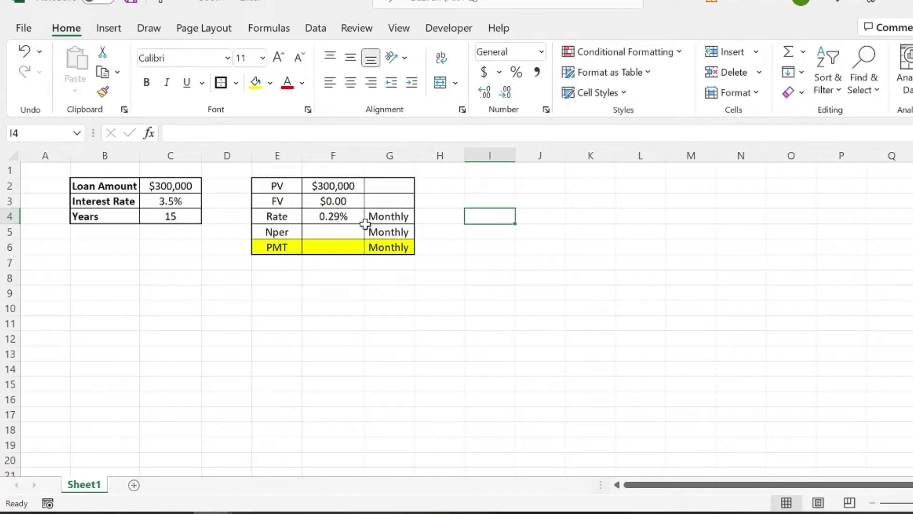
Enter =C4*12 in F5 for 180 monthly periods.
{"action": "left_click", "coordinate": [333, 231]}
{"action": "type", "text": "="}
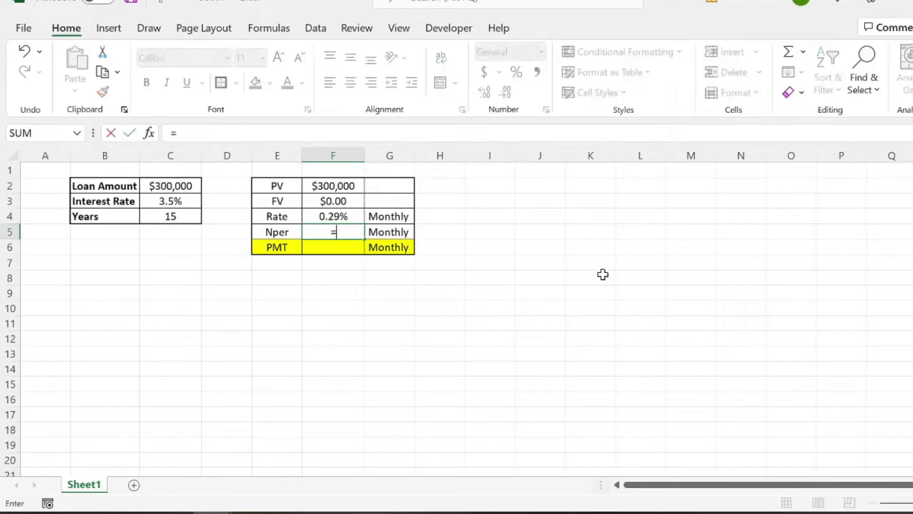
{"action": "left_click", "coordinate": [176, 216]}
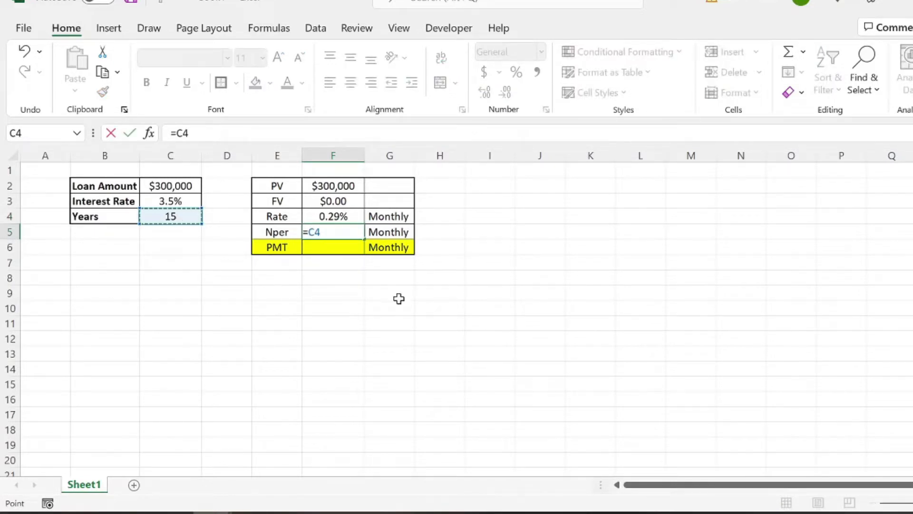
{"action": "type", "text": "*12"}
{"action": "key", "text": "ctrl+Return"}
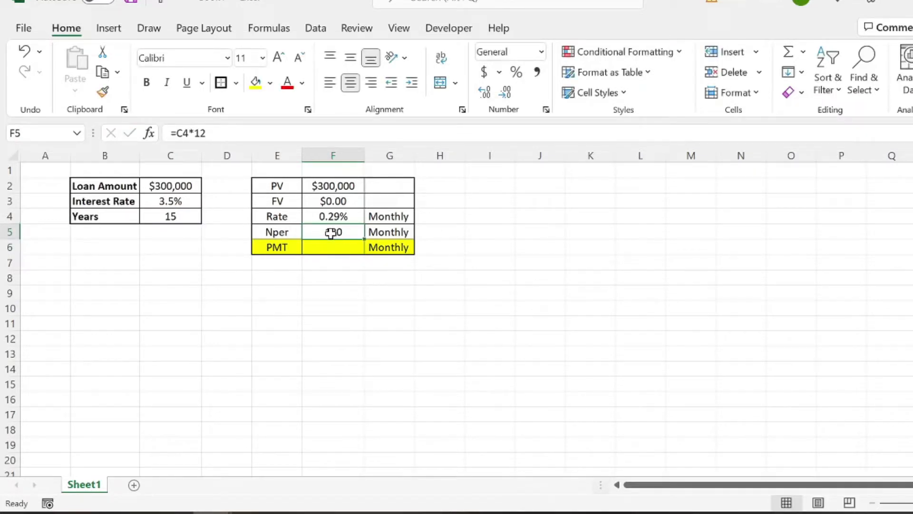
Enter =-PMT(F4,F5,F2,F3) in F6, giving a $2,144.65 monthly payment.
{"action": "left_click", "coordinate": [345, 246]}
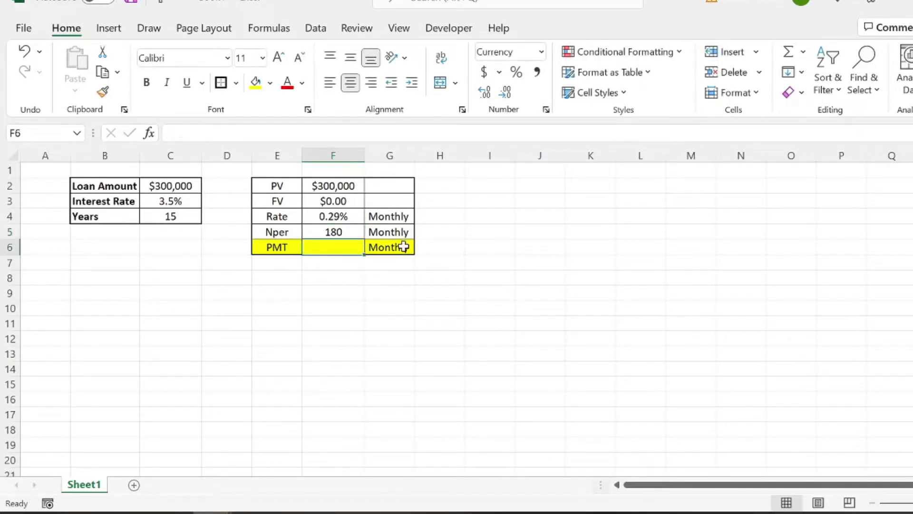
{"action": "type", "text": "="}
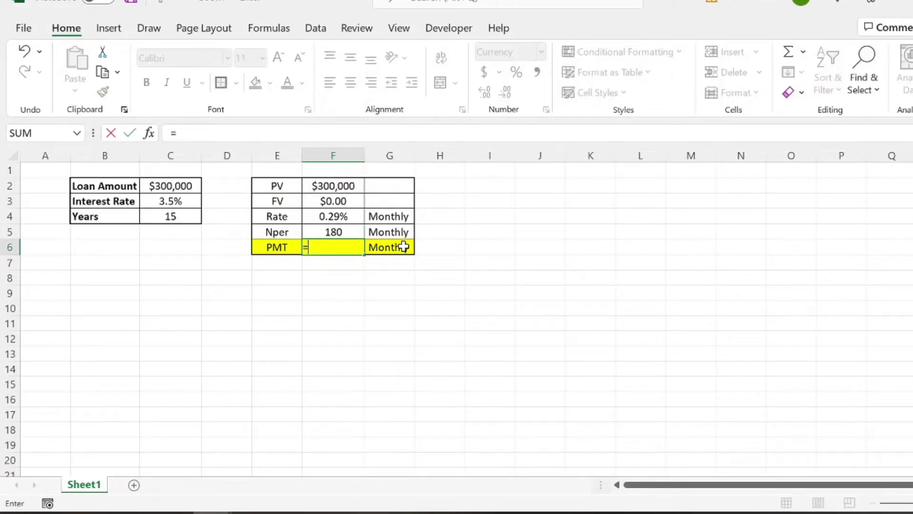
{"action": "type", "text": "-pm"}
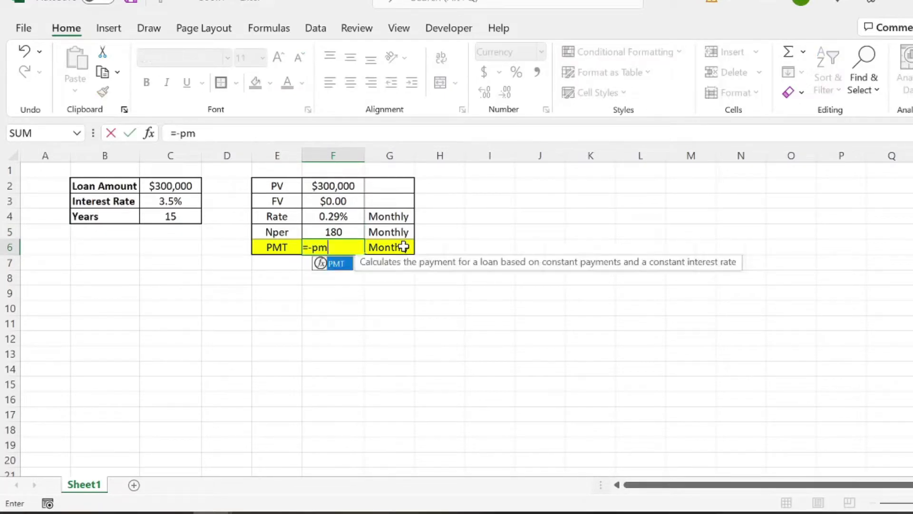
{"action": "key", "text": "Tab"}
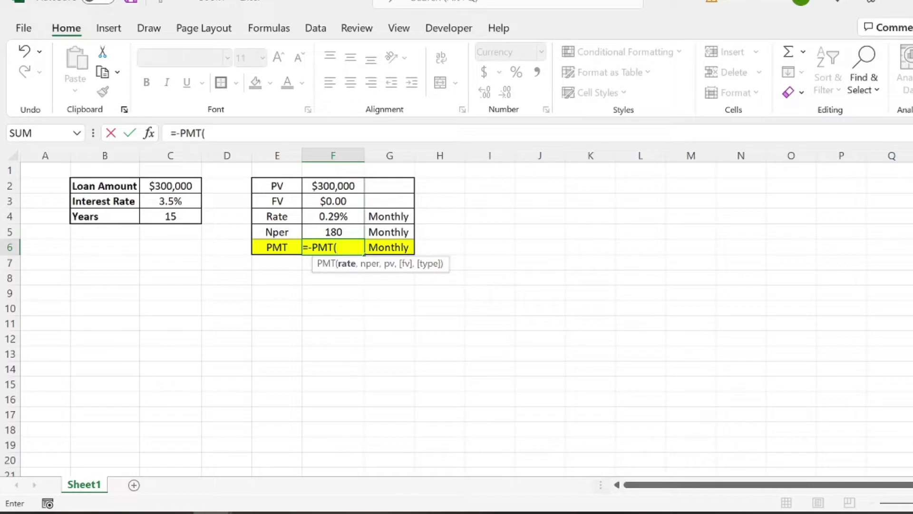
{"action": "left_click", "coordinate": [333, 218]}
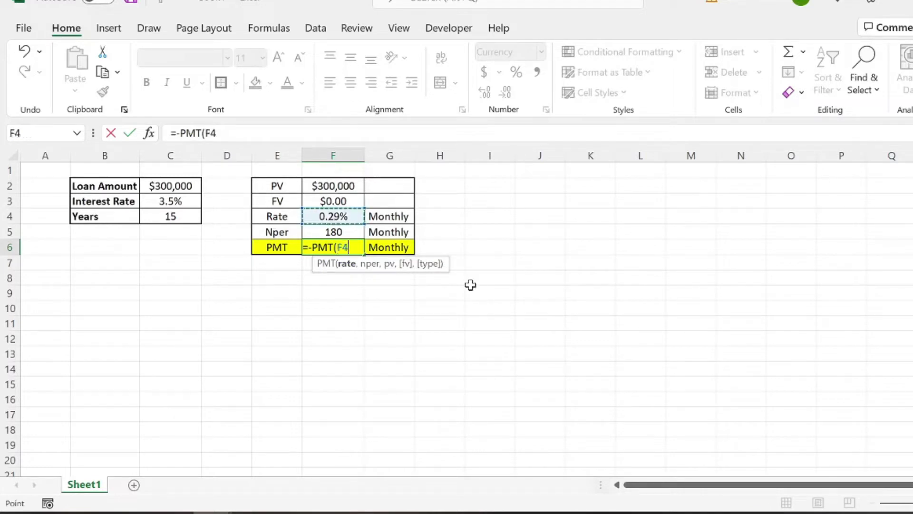
{"action": "type", "text": ","}
{"action": "left_click", "coordinate": [340, 232]}
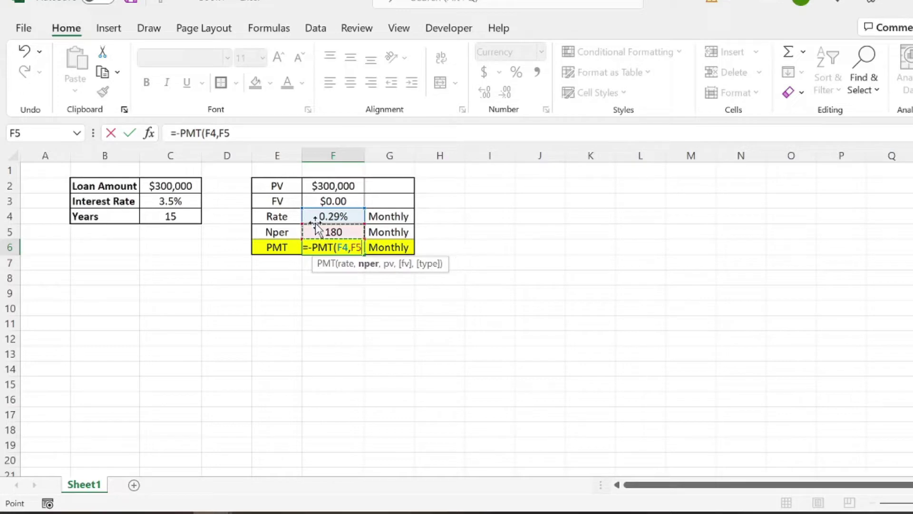
{"action": "type", "text": ","}
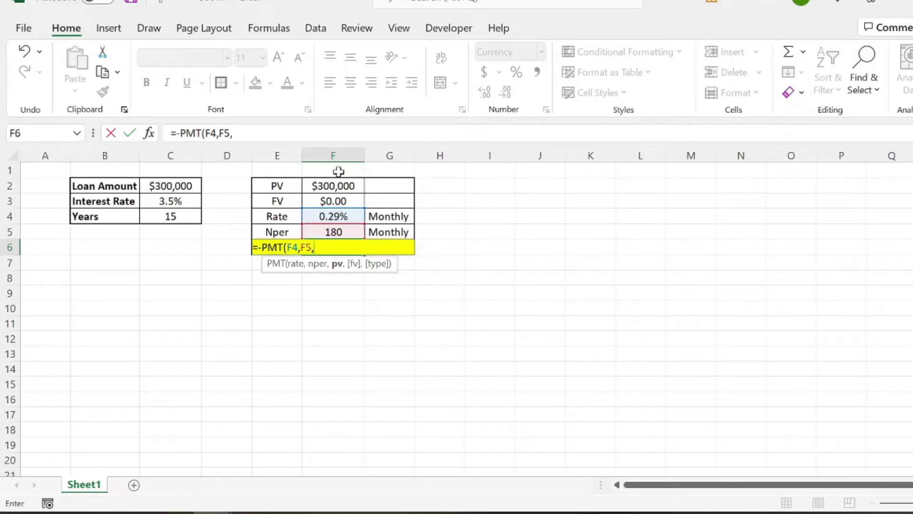
{"action": "left_click", "coordinate": [344, 185]}
{"action": "type", "text": ","}
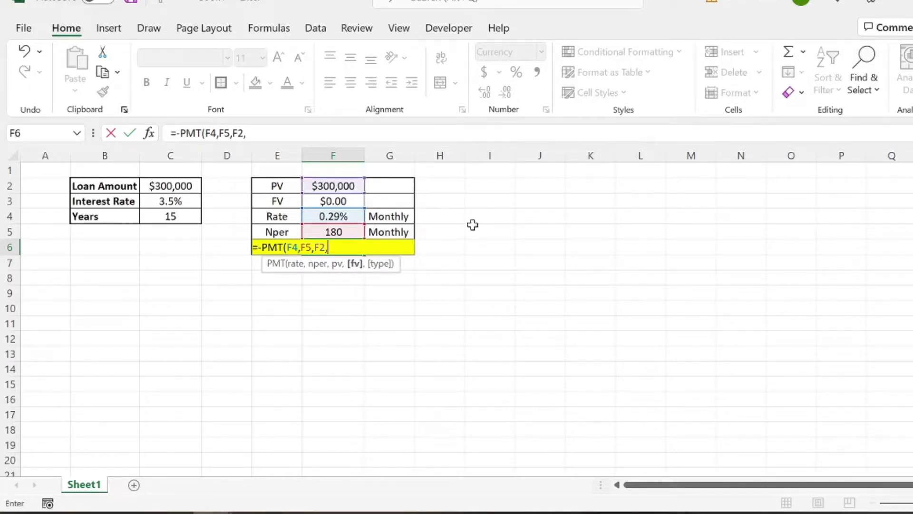
{"action": "left_click", "coordinate": [329, 202]}
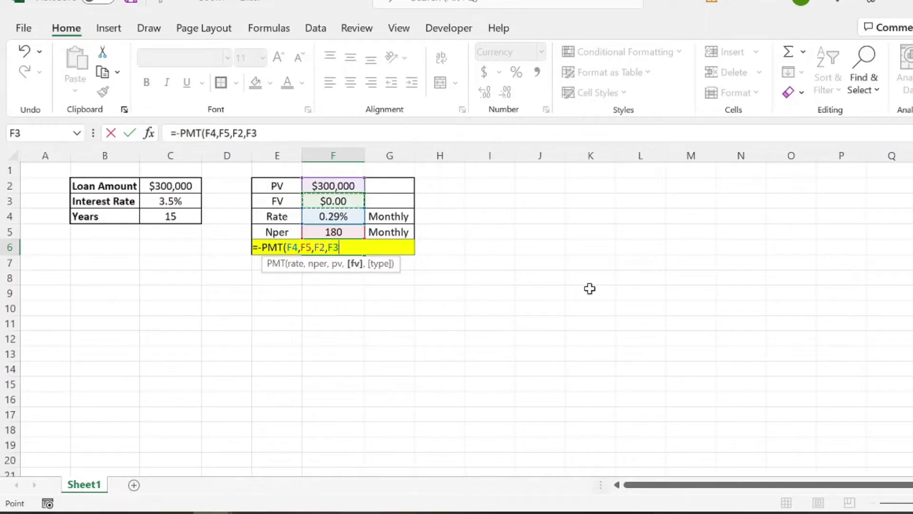
{"action": "key", "text": "Return"}
{"action": "left_click", "coordinate": [334, 242]}
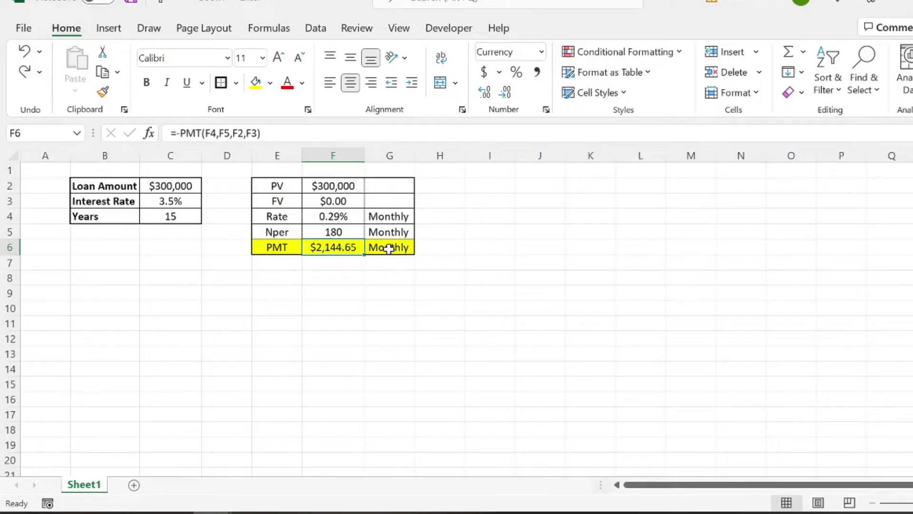
{"action": "left_click", "coordinate": [203, 300]}
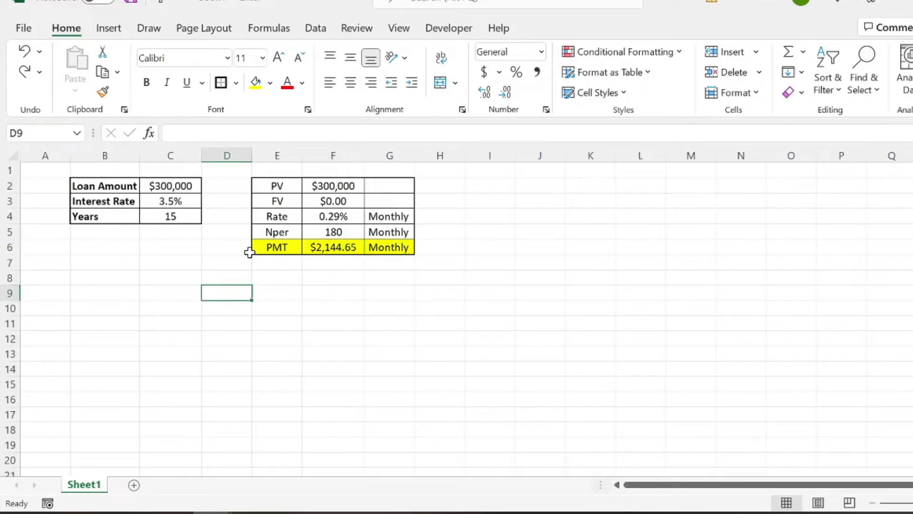
{"action": "left_click_drag", "start_coordinate": [284, 247], "coordinate": [367, 257]}
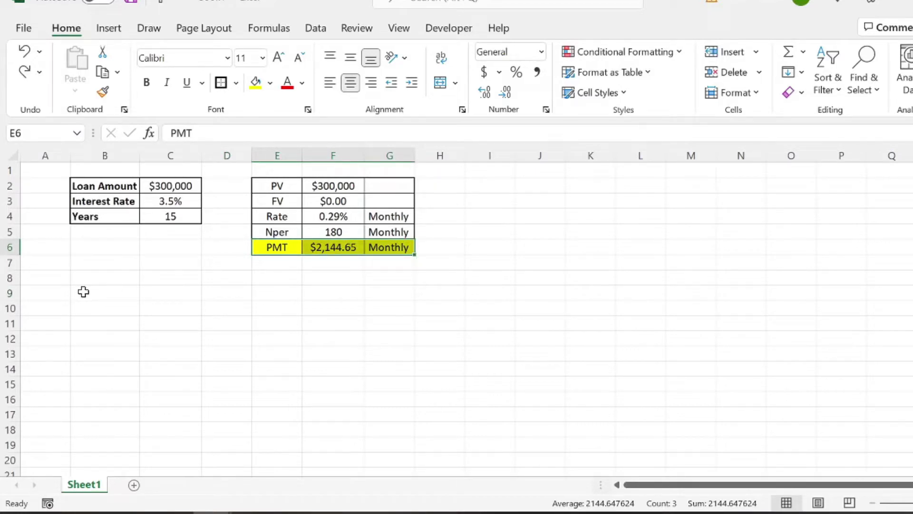
{"action": "left_click", "coordinate": [83, 291]}
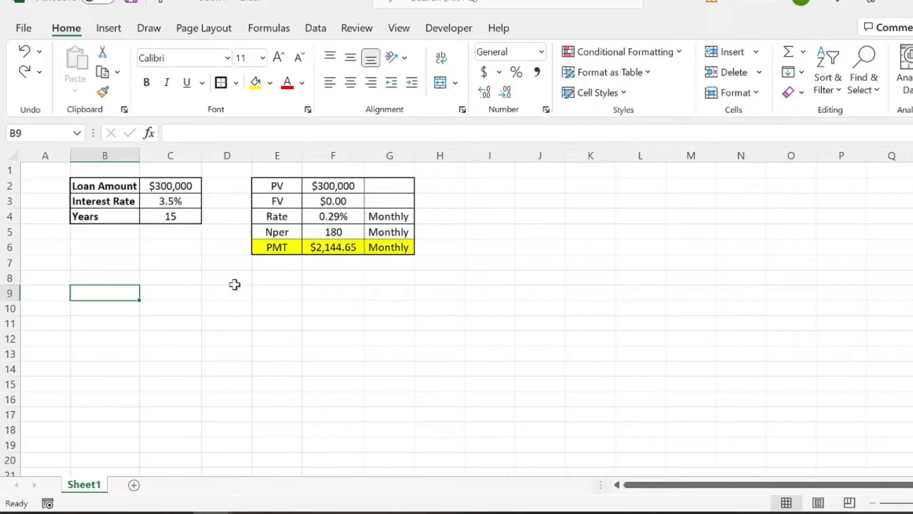
{"action": "left_click", "coordinate": [327, 244]}
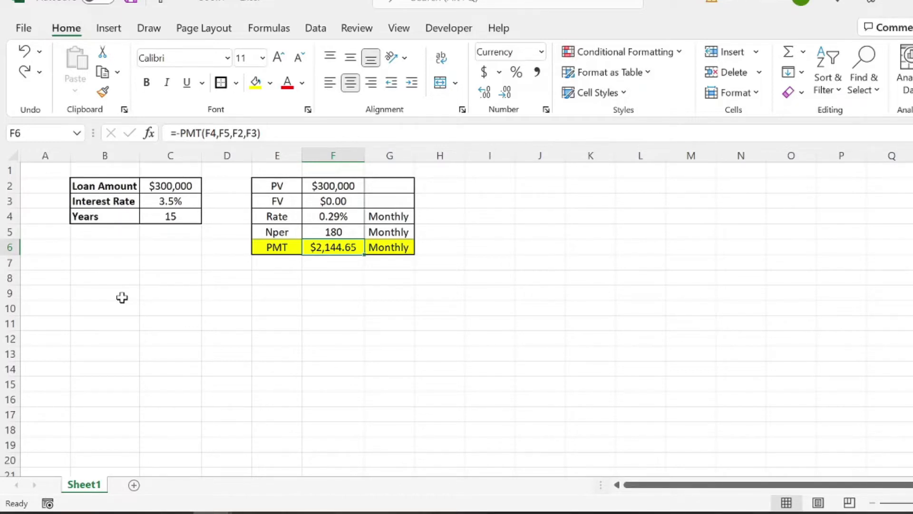
Type the Periods and Payment headers in B8 and C8.
{"action": "left_click", "coordinate": [110, 278]}
{"action": "type", "text": "Pere"}
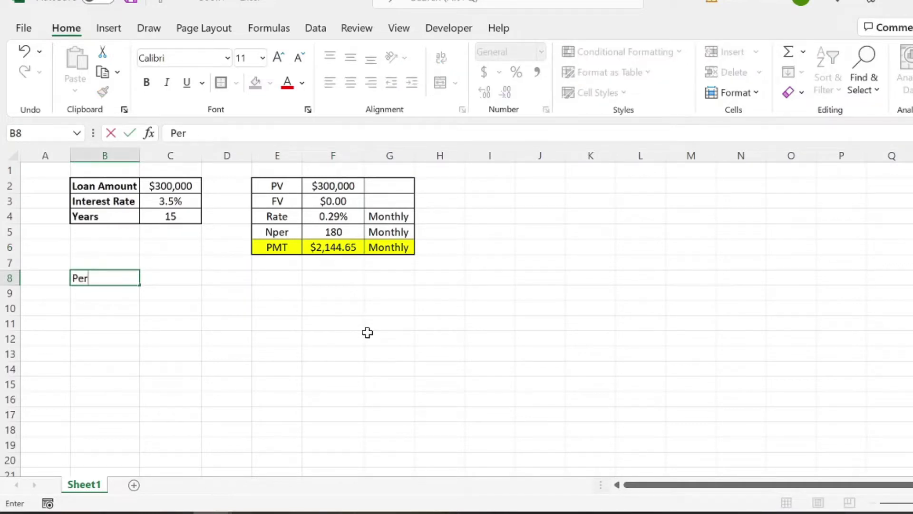
{"action": "key", "text": "Return"}
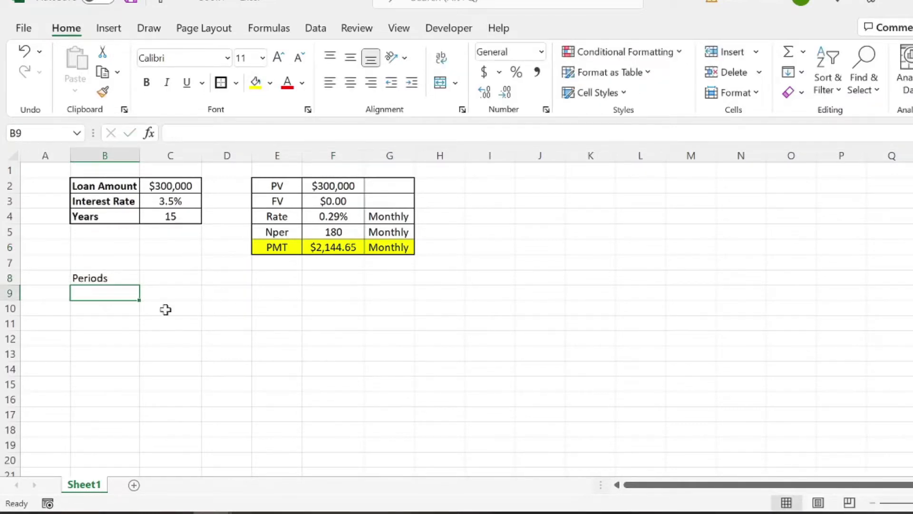
{"action": "left_click", "coordinate": [166, 277]}
{"action": "type", "text": "Pa"}
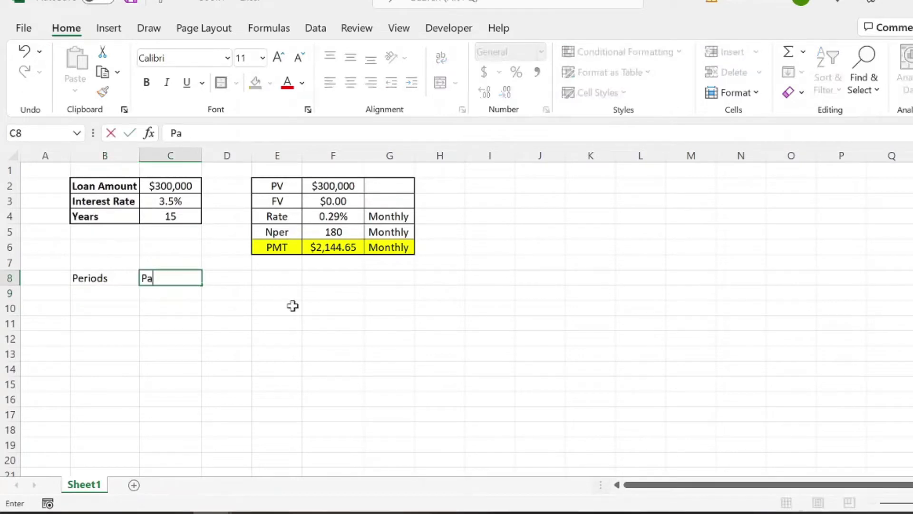
{"action": "type", "text": "yment"}
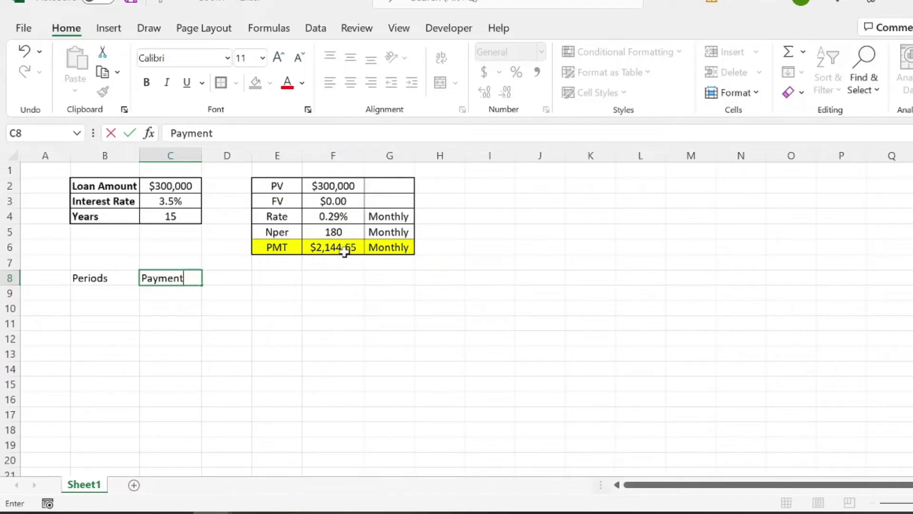
{"action": "key", "text": "Tab"}
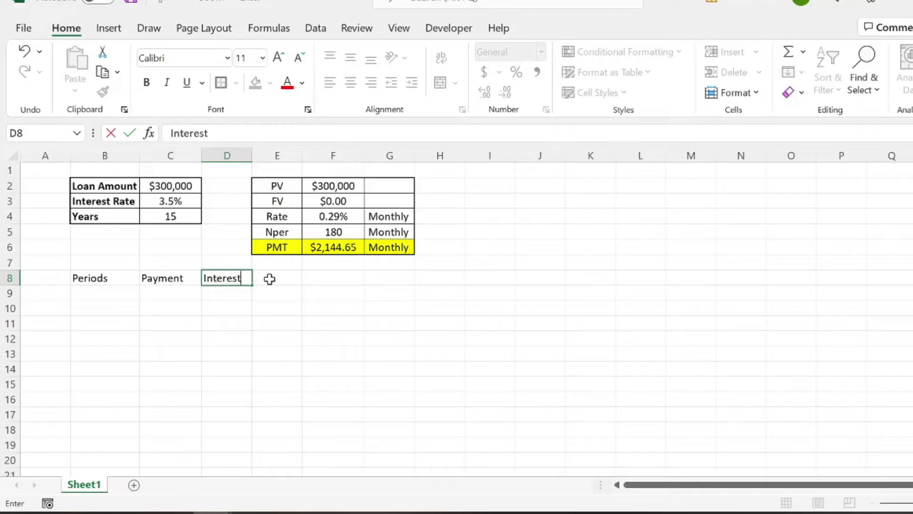
Add Interest, Principle, Extra Payment and Loan Balance headers in D8:G8, autofitting column F.
{"action": "left_click", "coordinate": [267, 277]}
{"action": "type", "text": "Princ"}
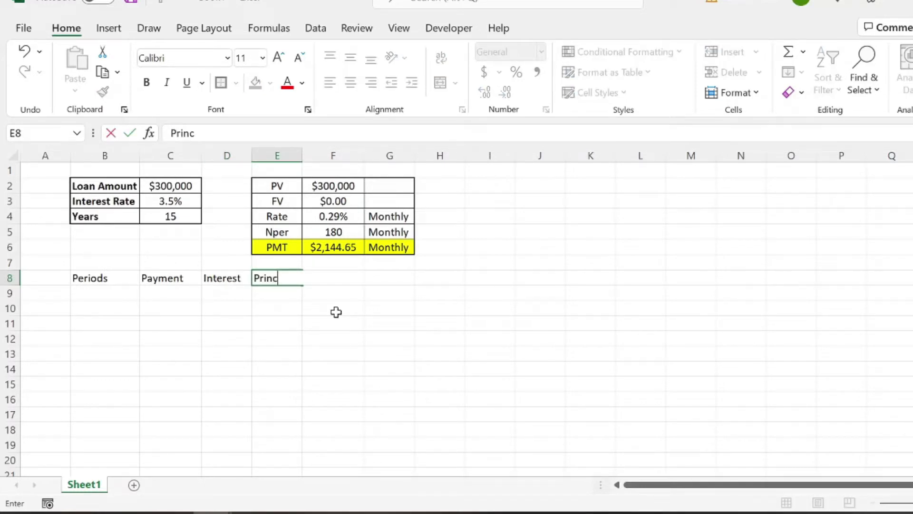
{"action": "type", "text": "iple"}
{"action": "key", "text": "Tab"}
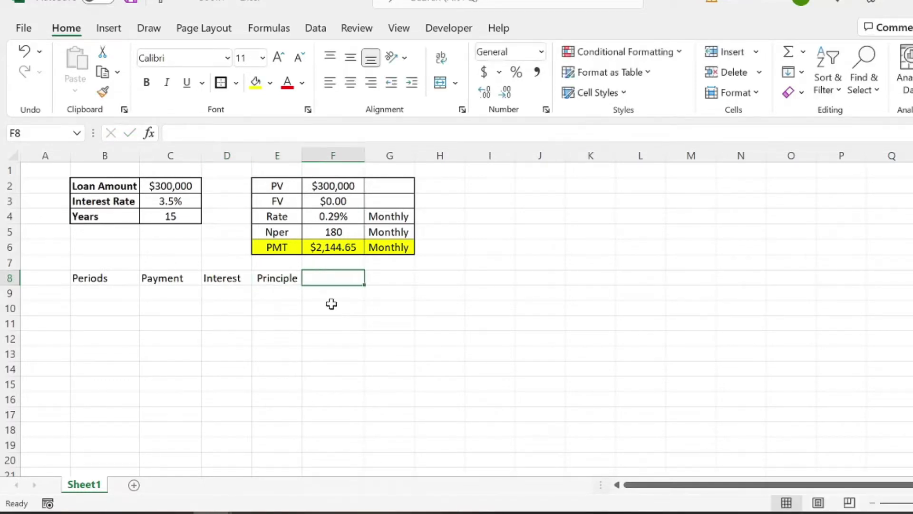
{"action": "type", "text": "Extra Pa"}
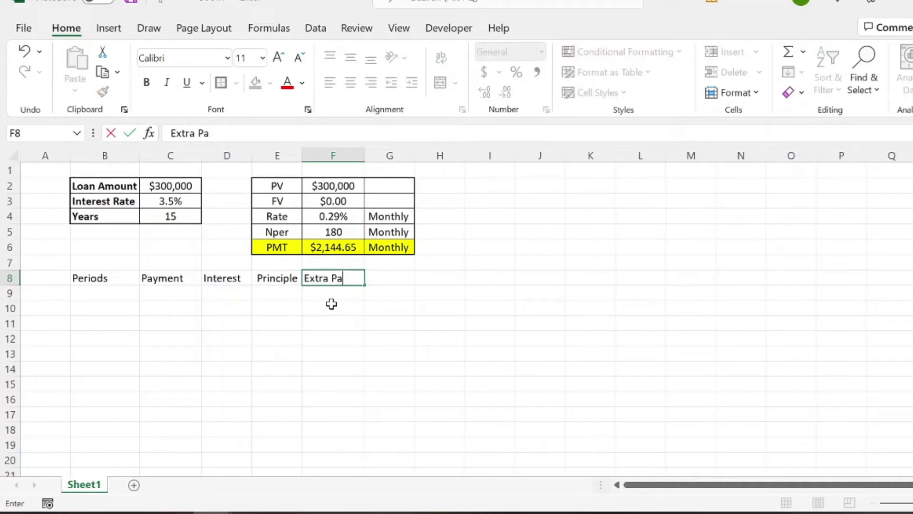
{"action": "type", "text": "yment"}
{"action": "key", "text": "Tab"}
{"action": "type", "text": "L"}
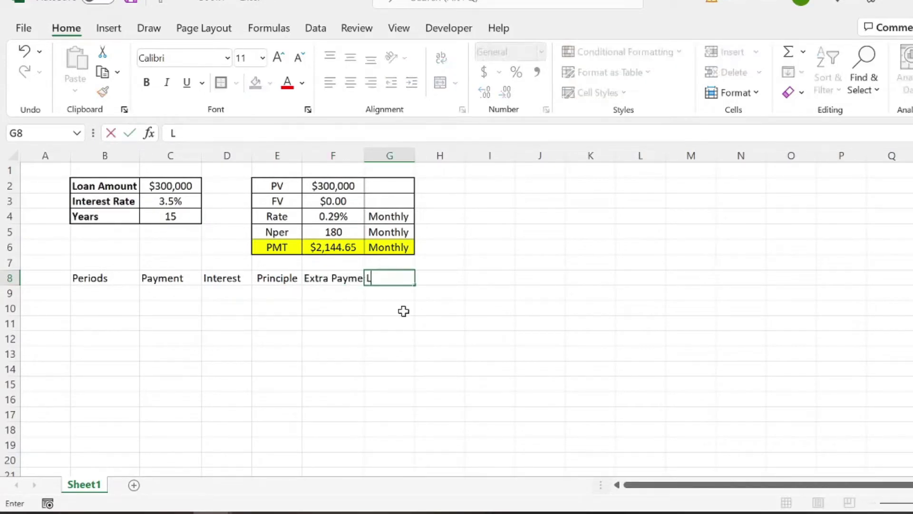
{"action": "type", "text": "oan Balance"}
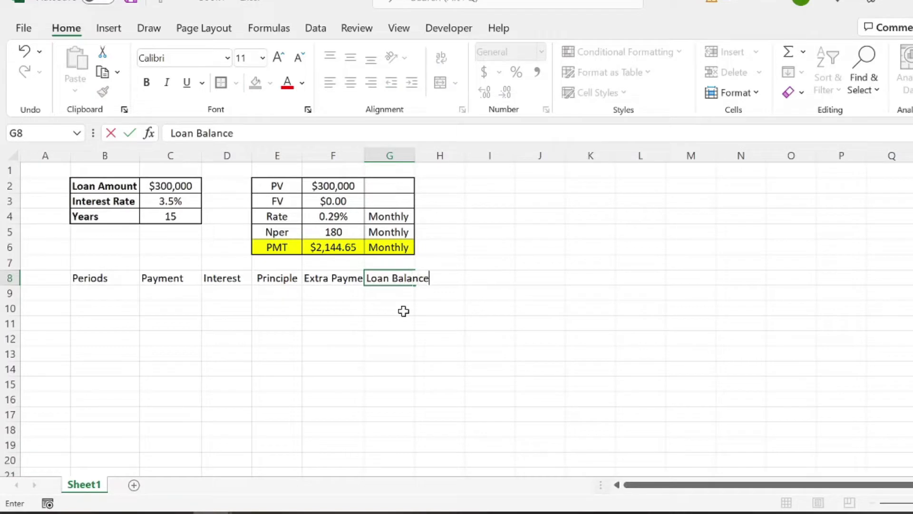
{"action": "key", "text": "Return"}
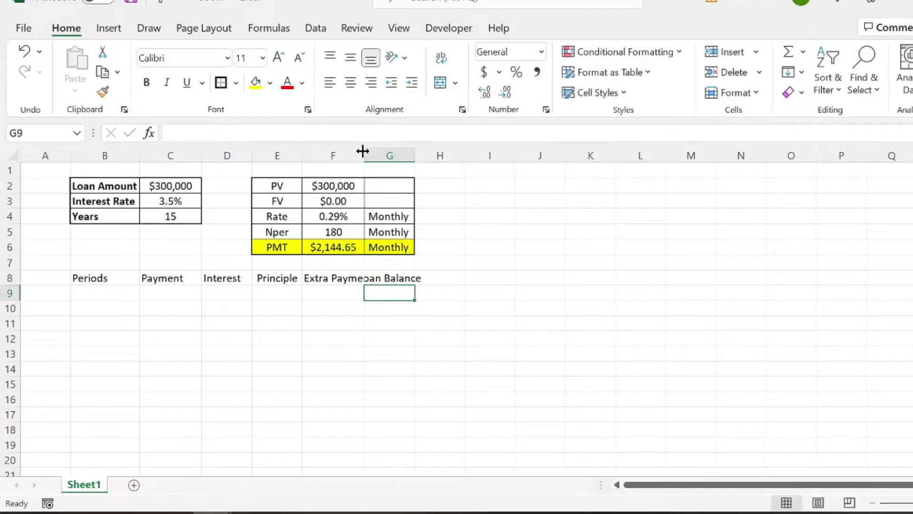
{"action": "double_click", "coordinate": [362, 151]}
Autofit column G for Loan Balance and fill the B8:G8 headers light green.
{"action": "double_click", "coordinate": [430, 151]}
{"action": "left_click", "coordinate": [421, 152]}
{"action": "left_click", "coordinate": [553, 288]}
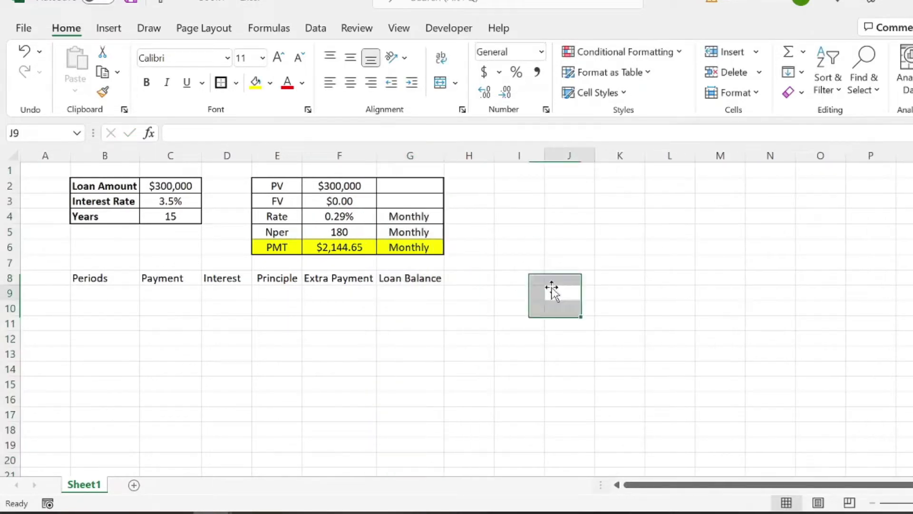
{"action": "left_click", "coordinate": [102, 280]}
{"action": "left_click_drag", "start_coordinate": [105, 278], "coordinate": [415, 275]}
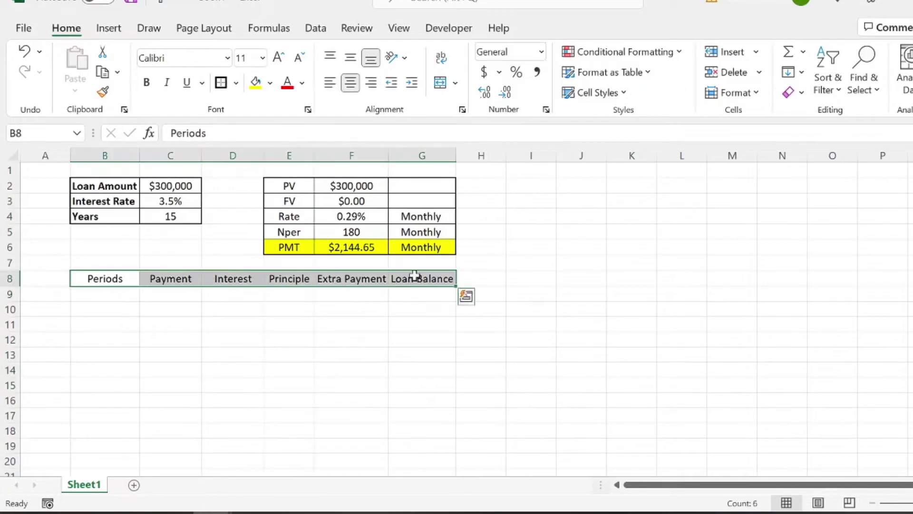
{"action": "left_click", "coordinate": [269, 83]}
{"action": "left_click", "coordinate": [378, 143]}
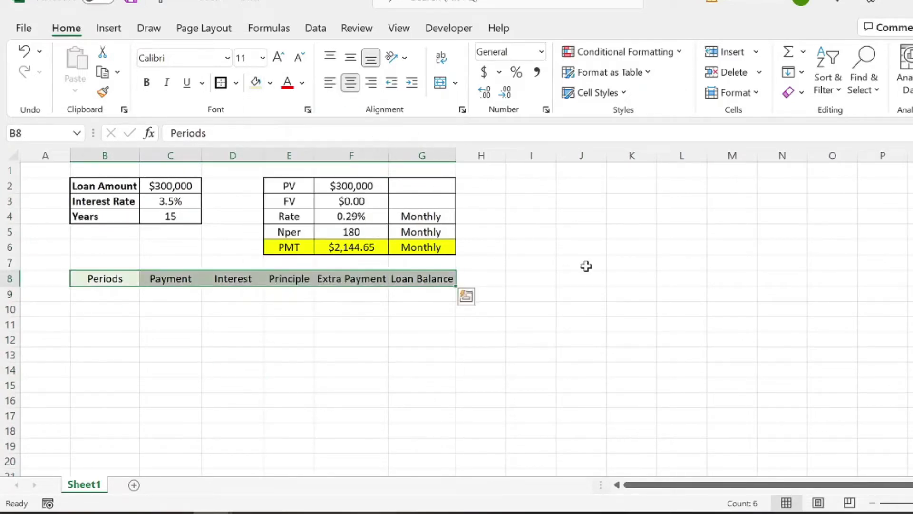
{"action": "left_click", "coordinate": [351, 340]}
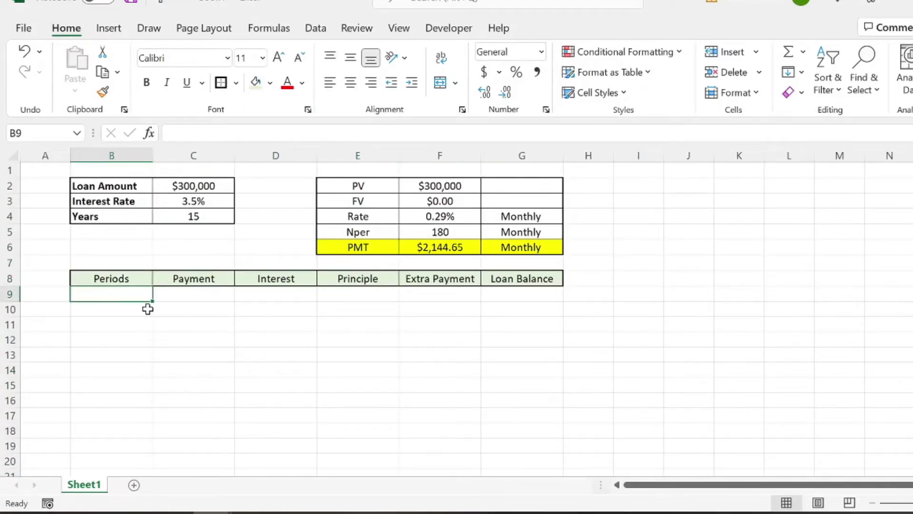
{"action": "left_click", "coordinate": [177, 316]}
{"action": "left_click_drag", "start_coordinate": [147, 295], "coordinate": [541, 298]}
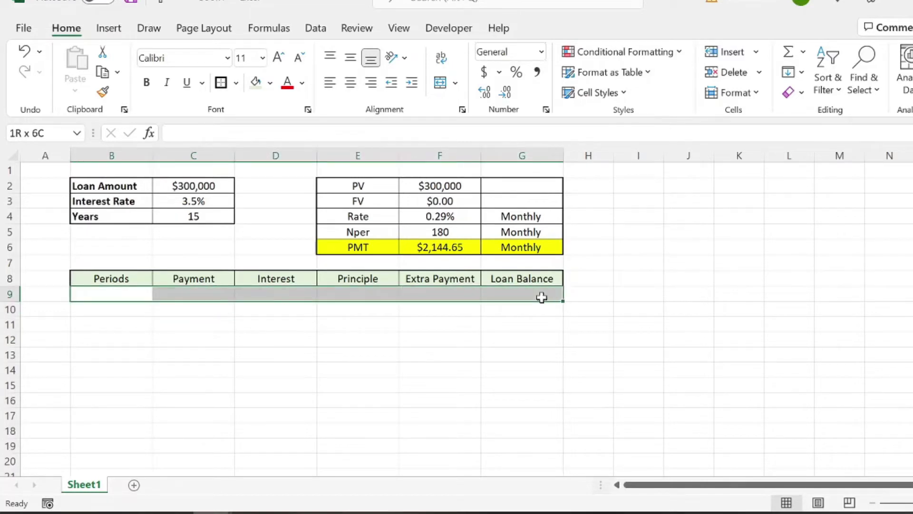
Link the opening loan balance in G9 to the $300,000 loan amount with =F2.
{"action": "left_click", "coordinate": [515, 295]}
{"action": "type", "text": "="}
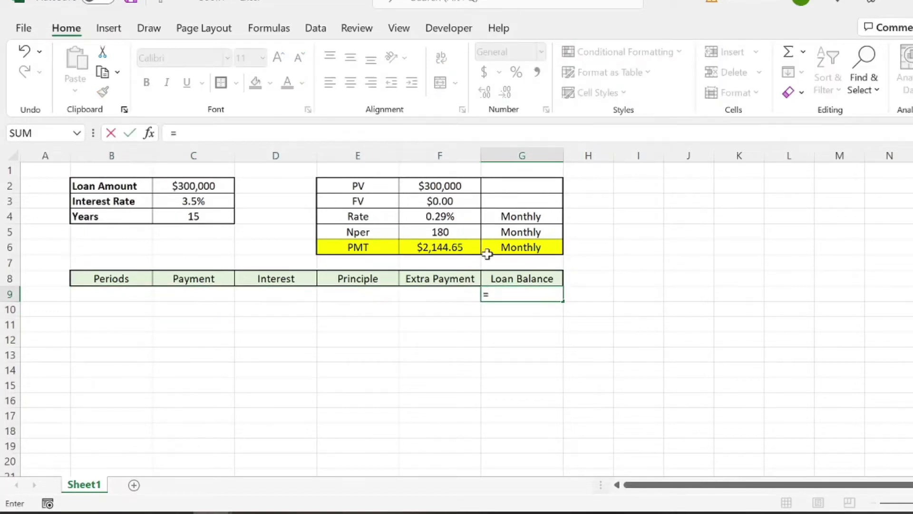
{"action": "left_click", "coordinate": [457, 185]}
{"action": "key", "text": "Return"}
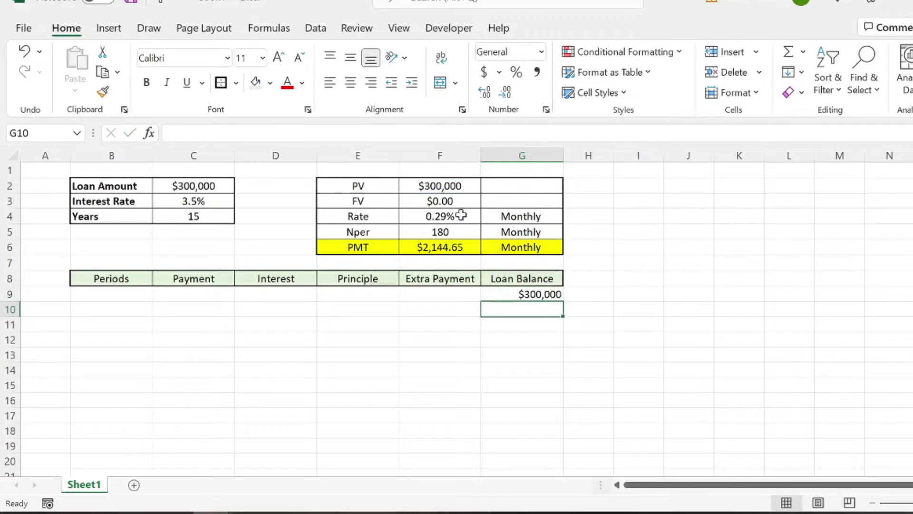
Number the periods 1 through 180 down column B, from B10 to B189.
{"action": "left_click", "coordinate": [122, 312]}
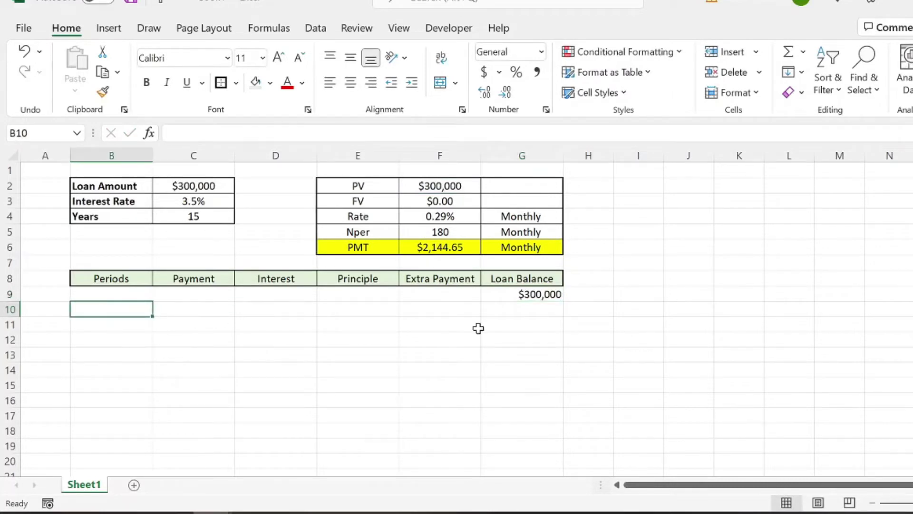
{"action": "type", "text": "1"}
{"action": "key", "text": "Return"}
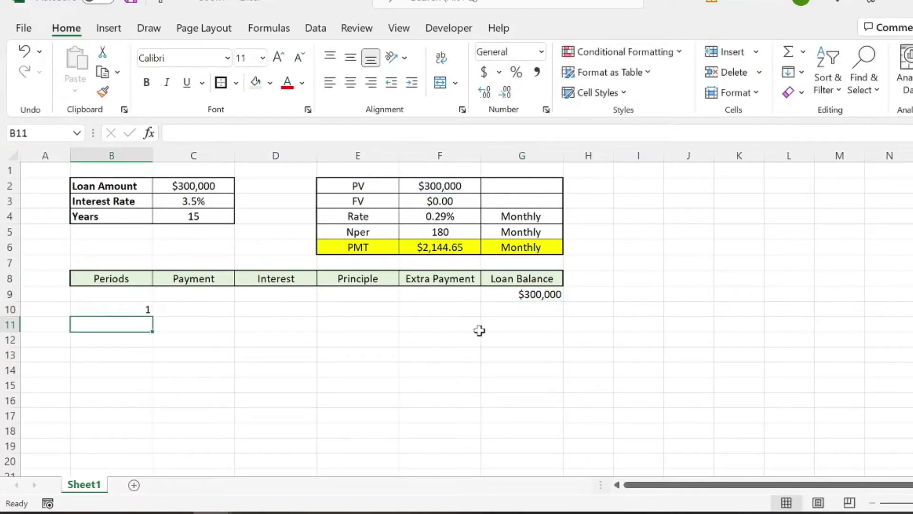
{"action": "left_click", "coordinate": [456, 231]}
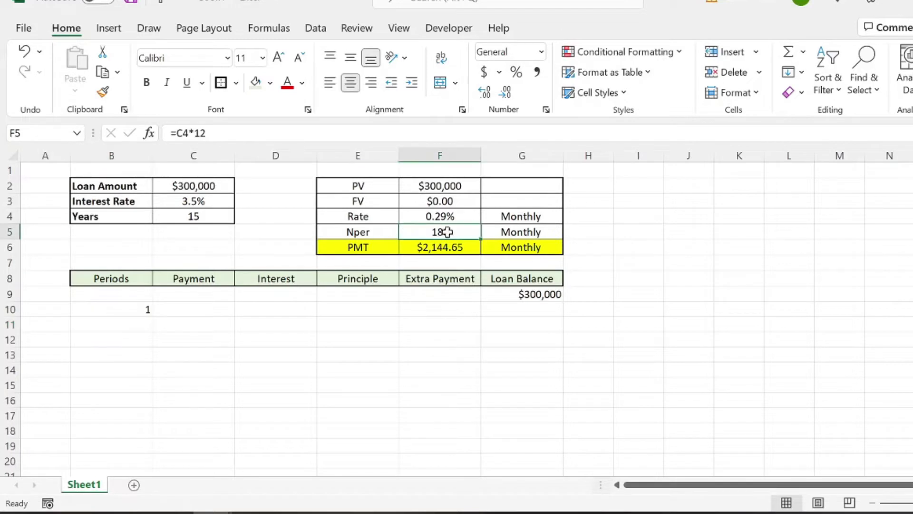
{"action": "left_click", "coordinate": [137, 322]}
{"action": "type", "text": "2"}
{"action": "key", "text": "Return"}
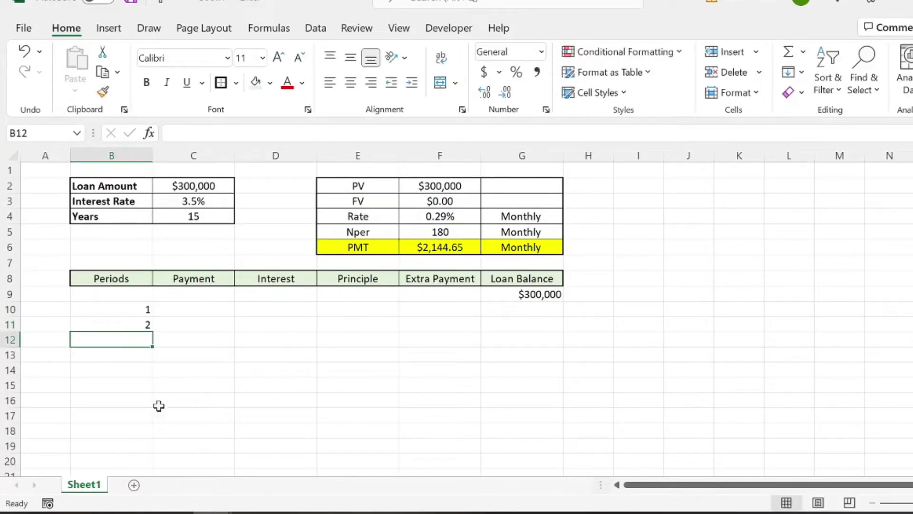
{"action": "mouse_move", "coordinate": [130, 306]}
{"action": "left_mouse_down"}
{"action": "mouse_move", "coordinate": [145, 458]}
{"action": "mouse_move", "coordinate": [136, 318]}
{"action": "left_mouse_up"}
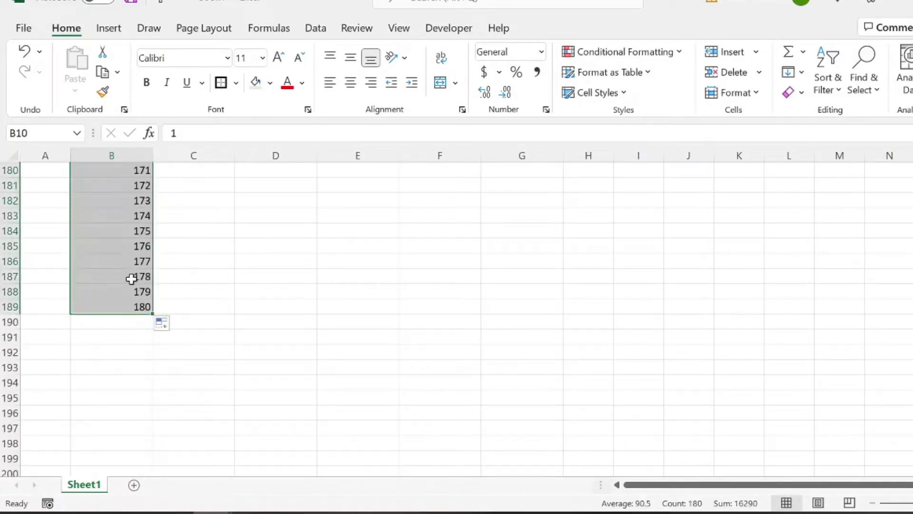
{"action": "left_click", "coordinate": [128, 277]}
{"action": "key", "text": "ctrl+shift+Up"}
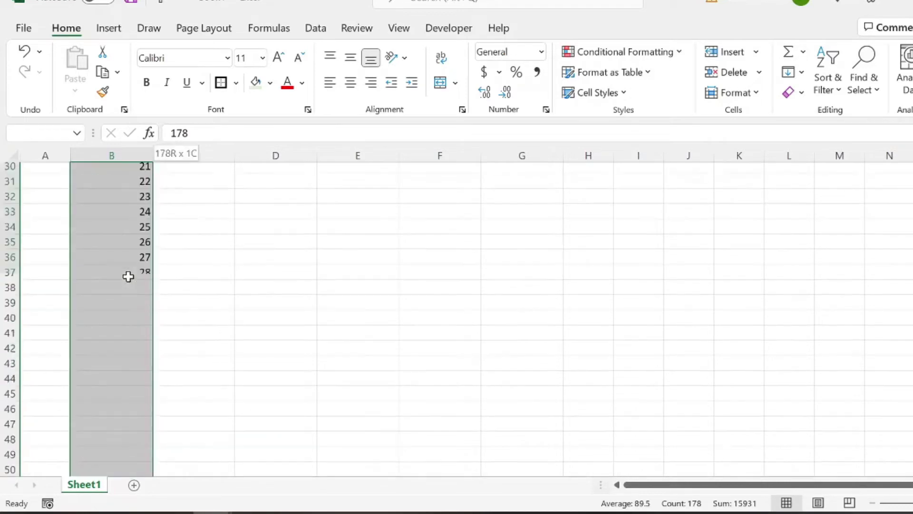
Enter the absolute reference =$F$6 in C10 as the fixed monthly payment.
{"action": "left_click", "coordinate": [188, 314]}
{"action": "type", "text": "="}
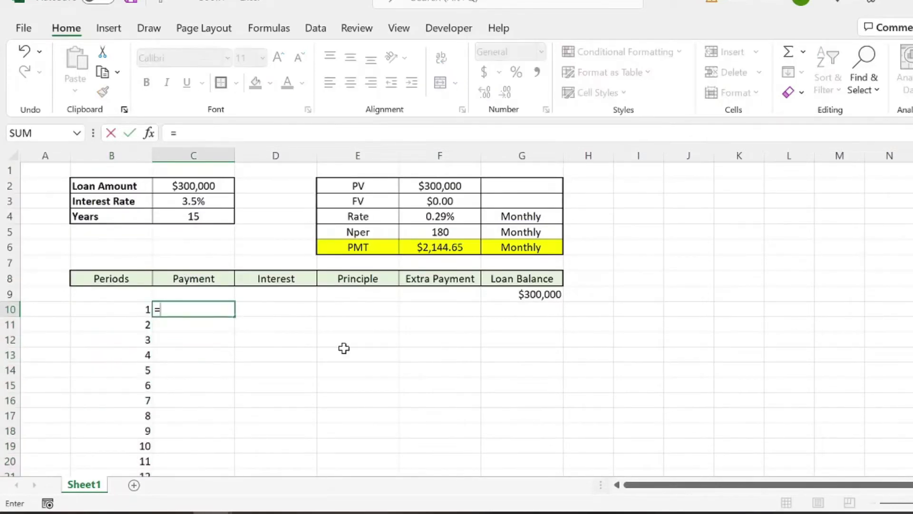
{"action": "left_click", "coordinate": [430, 246]}
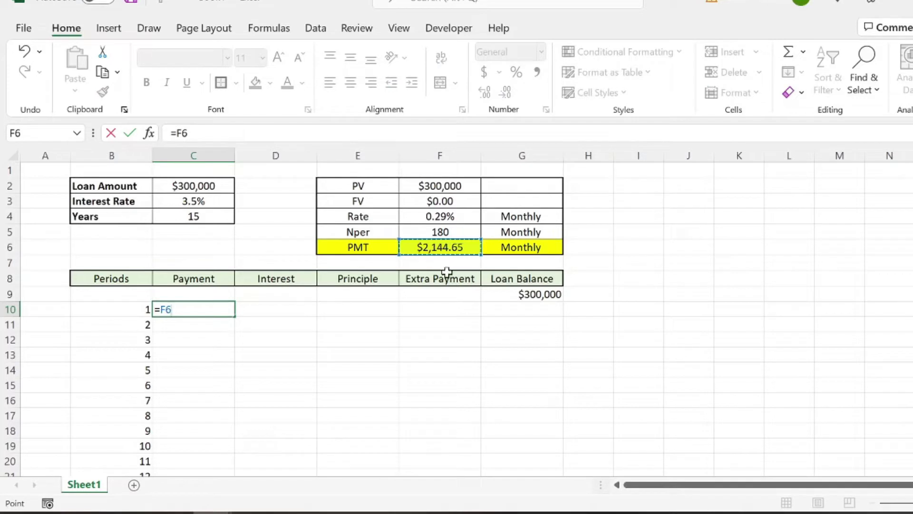
{"action": "key", "text": "F4"}
{"action": "key", "text": "Return"}
Copy the $2,145 payment down all 180 periods and review the formulas.
{"action": "left_click", "coordinate": [207, 307]}
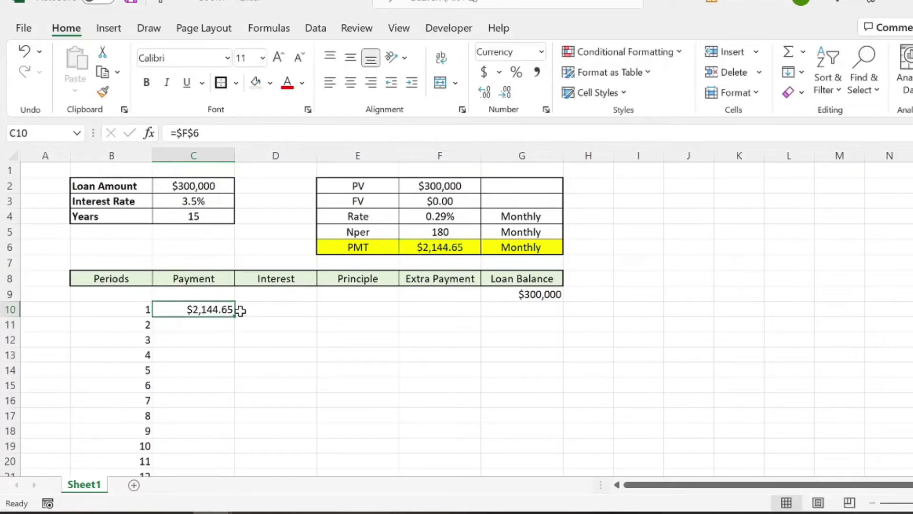
{"action": "double_click", "coordinate": [235, 319]}
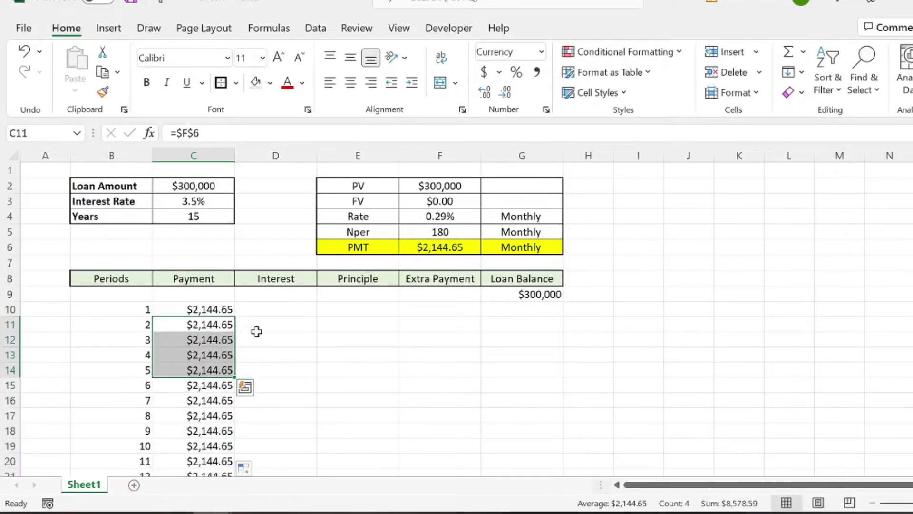
{"action": "left_click", "coordinate": [202, 328]}
{"action": "left_click", "coordinate": [454, 246]}
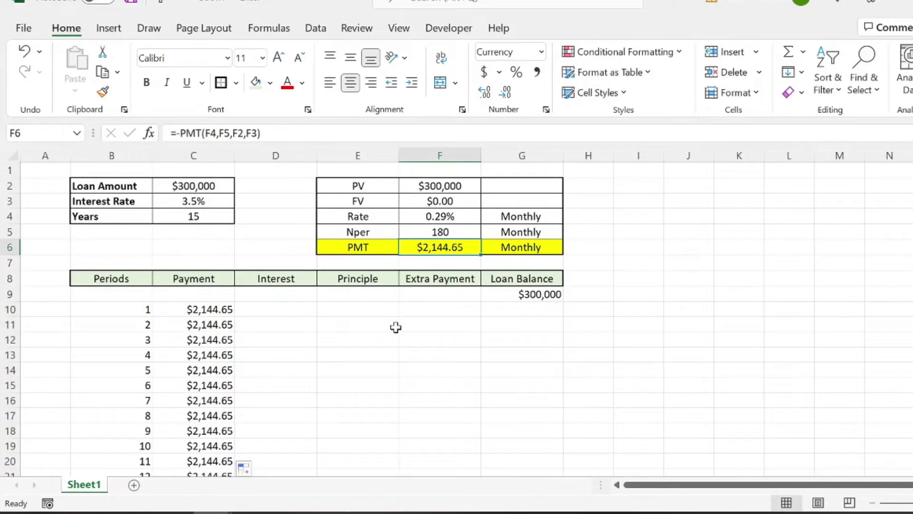
{"action": "left_click", "coordinate": [283, 309]}
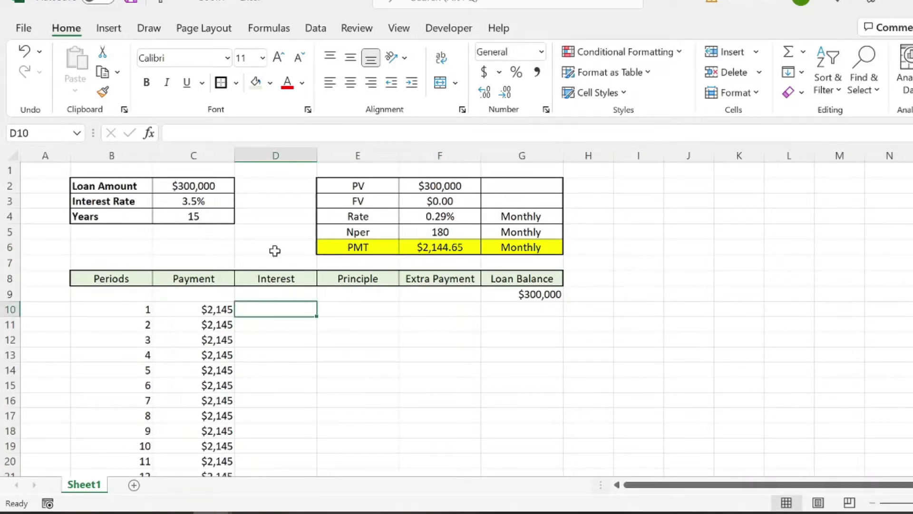
{"action": "left_click", "coordinate": [526, 293]}
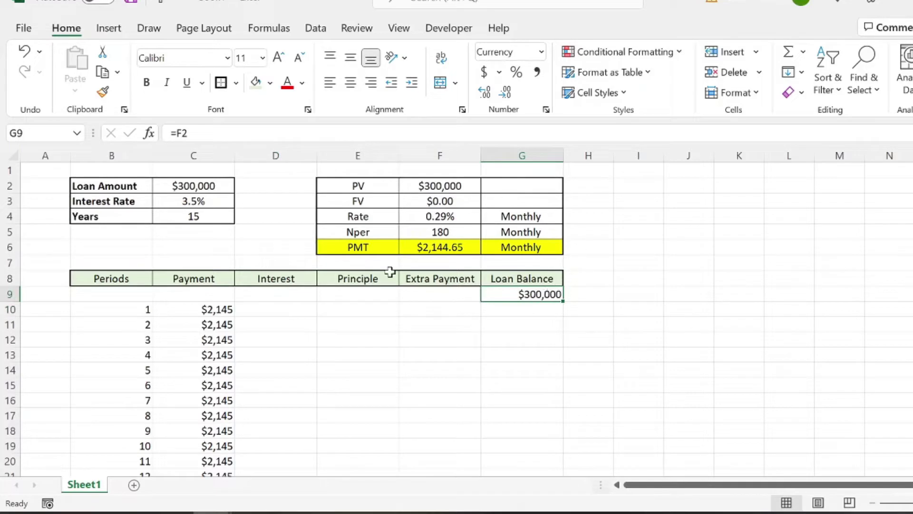
Enter =G9*$F$4 in D10 for the first month's interest.
{"action": "left_click", "coordinate": [244, 312]}
{"action": "type", "text": "="}
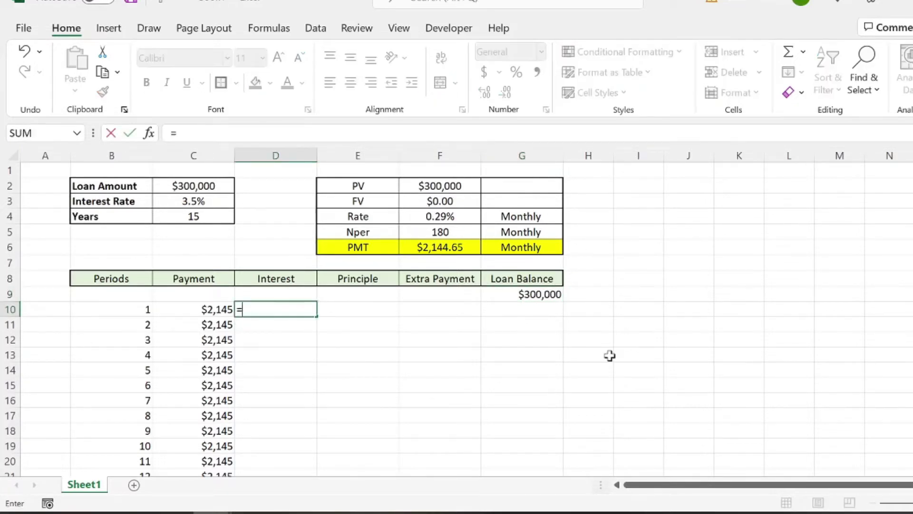
{"action": "left_click", "coordinate": [540, 293]}
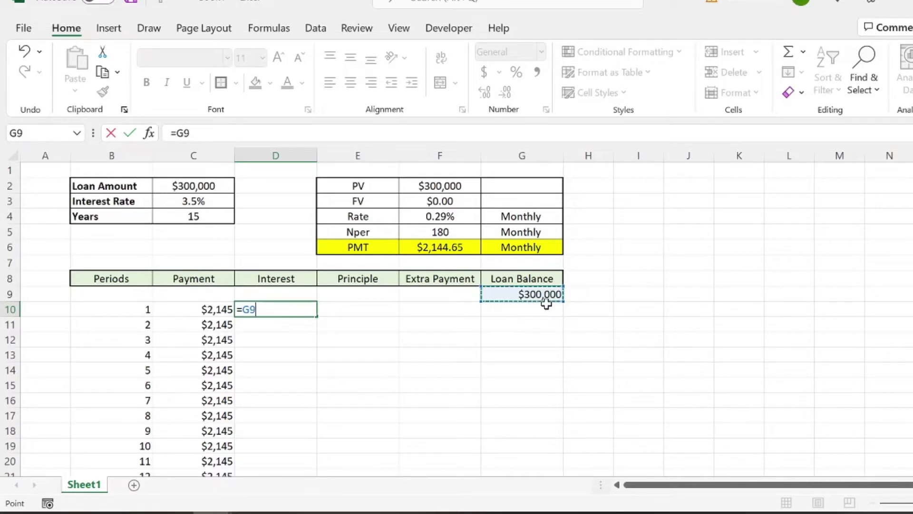
{"action": "type", "text": "*"}
{"action": "left_click", "coordinate": [429, 213]}
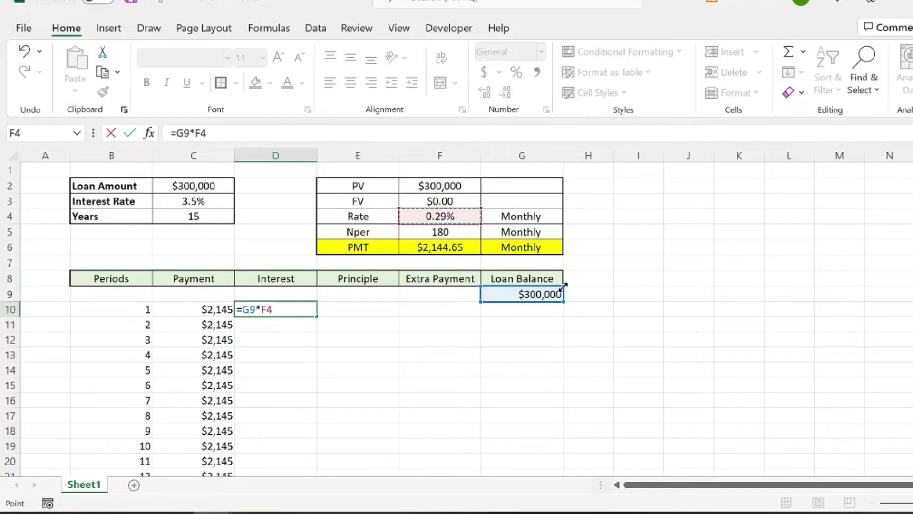
{"action": "key", "text": "F4"}
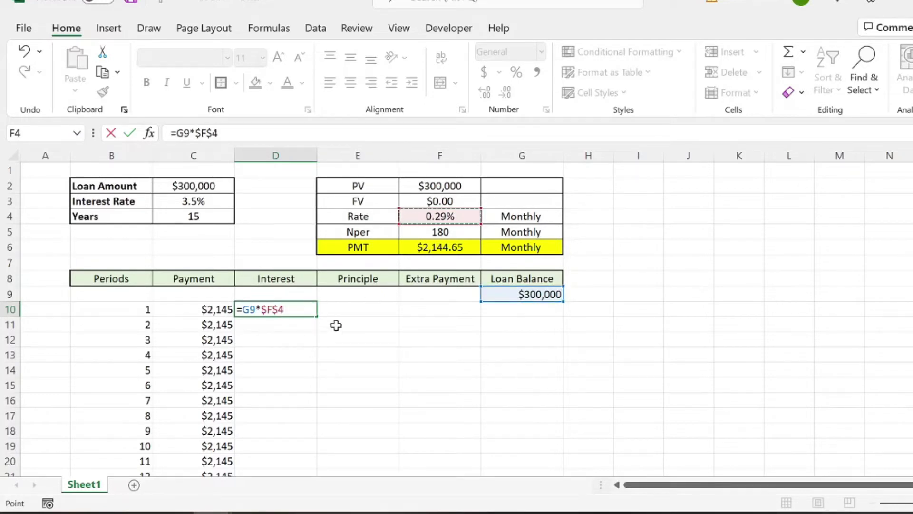
{"action": "key", "text": "Return"}
Drop the decimals on D10's interest and copy the formula down the Interest column.
{"action": "left_click", "coordinate": [278, 306]}
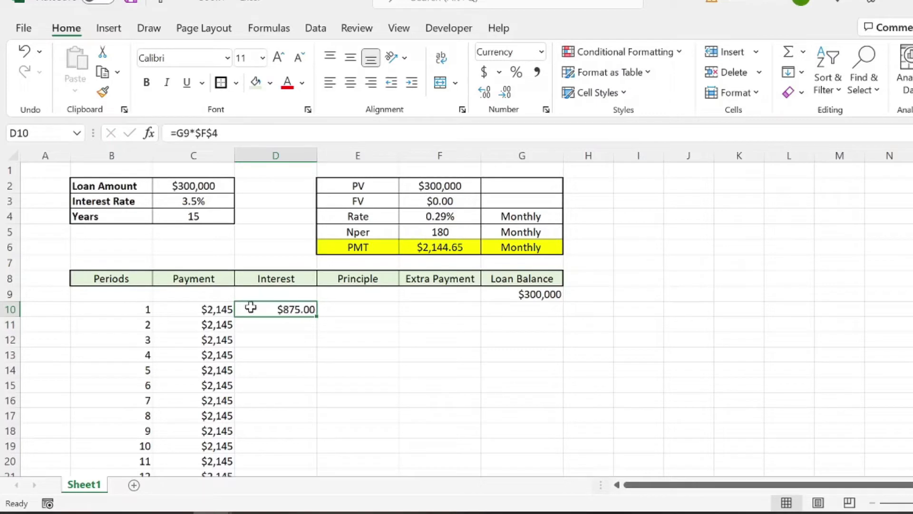
{"action": "left_click", "coordinate": [215, 309]}
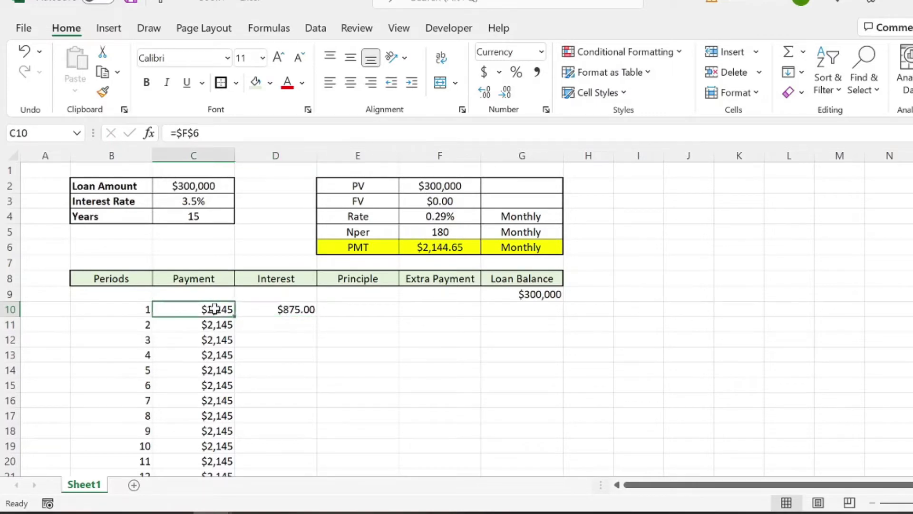
{"action": "left_click", "coordinate": [290, 308]}
{"action": "left_click", "coordinate": [503, 91]}
{"action": "left_click", "coordinate": [503, 91]}
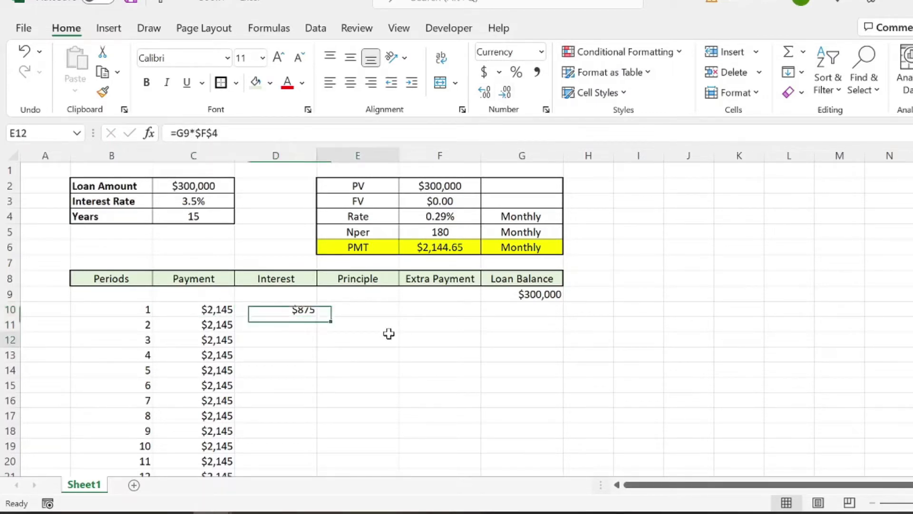
{"action": "double_click", "coordinate": [316, 319]}
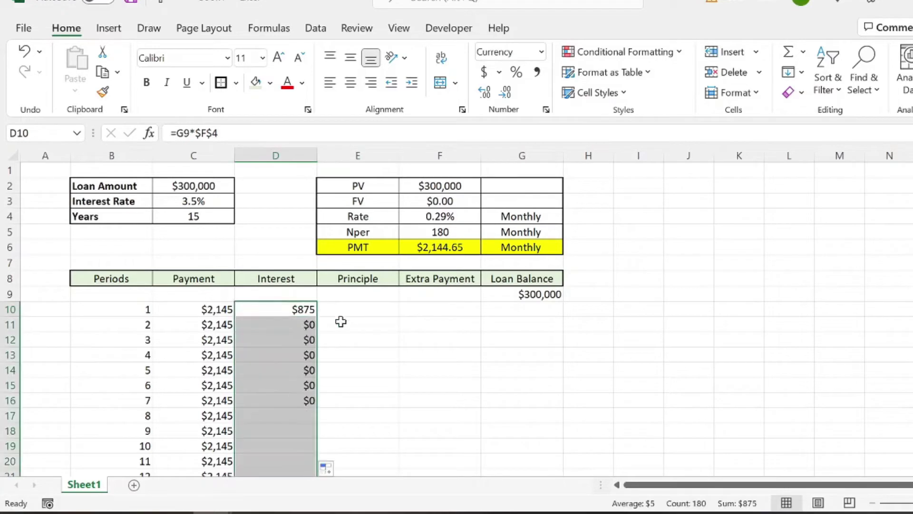
{"action": "left_click", "coordinate": [401, 343]}
Show the Payment and Interest amounts in C10:D189 to two decimal places.
{"action": "left_click", "coordinate": [222, 308]}
{"action": "key", "text": "shift+Right"}
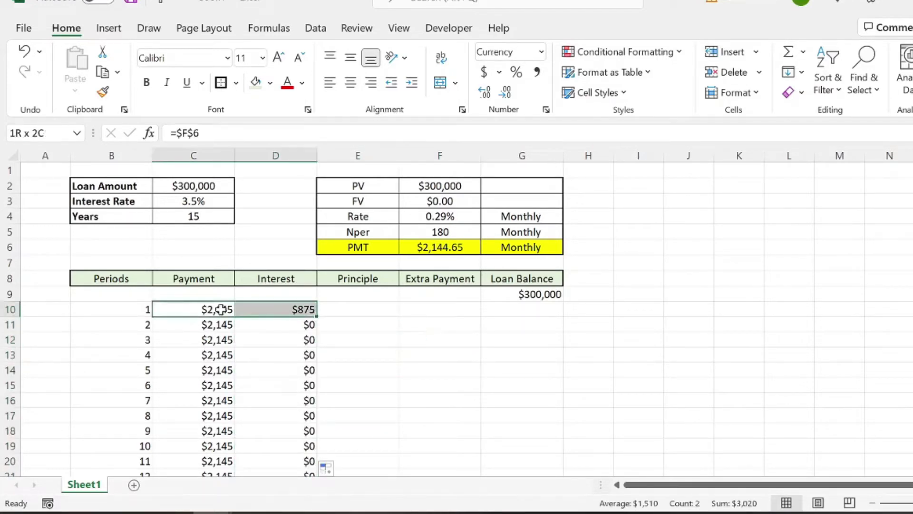
{"action": "key", "text": "ctrl+shift+Down"}
{"action": "left_click", "coordinate": [484, 91]}
{"action": "left_click", "coordinate": [484, 91]}
{"action": "scroll", "coordinate": [361, 333], "scroll_direction": "up", "scroll_amount": 20}
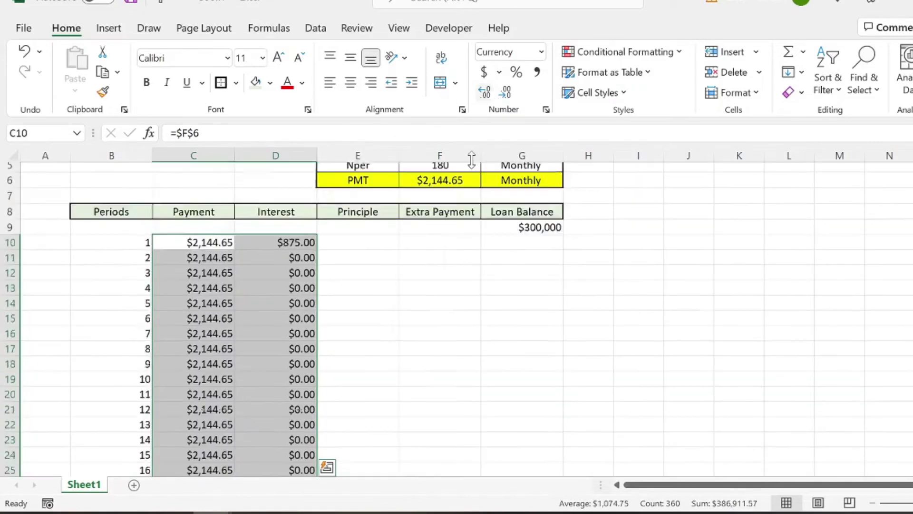
{"action": "left_click", "coordinate": [360, 336]}
{"action": "left_click", "coordinate": [296, 299]}
{"action": "left_click", "coordinate": [322, 310]}
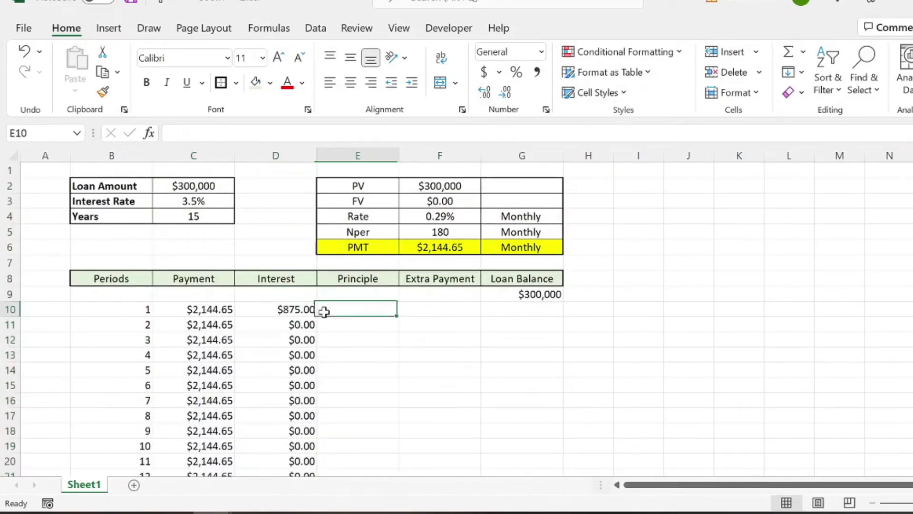
Check later months, where interest shows zero and the Loan Balance cells are still empty.
{"action": "left_click", "coordinate": [277, 325]}
{"action": "left_click_drag", "start_coordinate": [276, 325], "coordinate": [281, 369]}
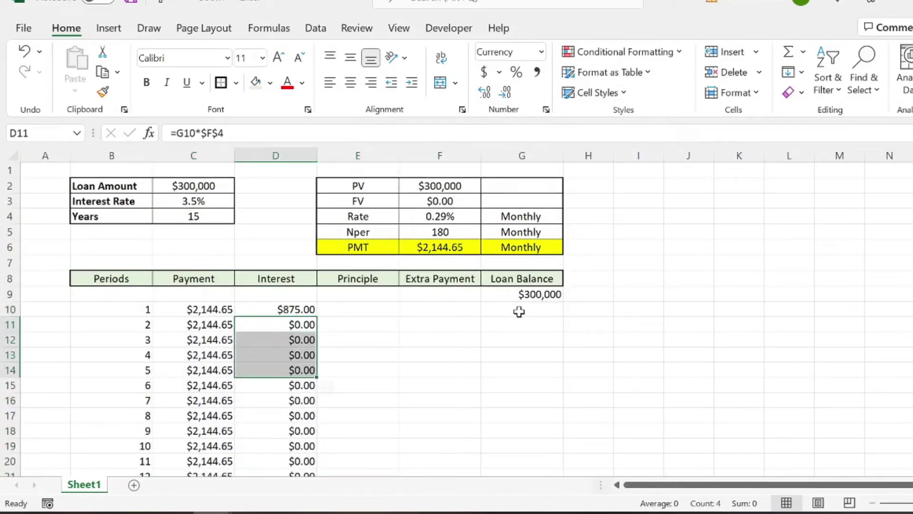
{"action": "left_click_drag", "start_coordinate": [520, 309], "coordinate": [517, 438]}
{"action": "left_click", "coordinate": [403, 338]}
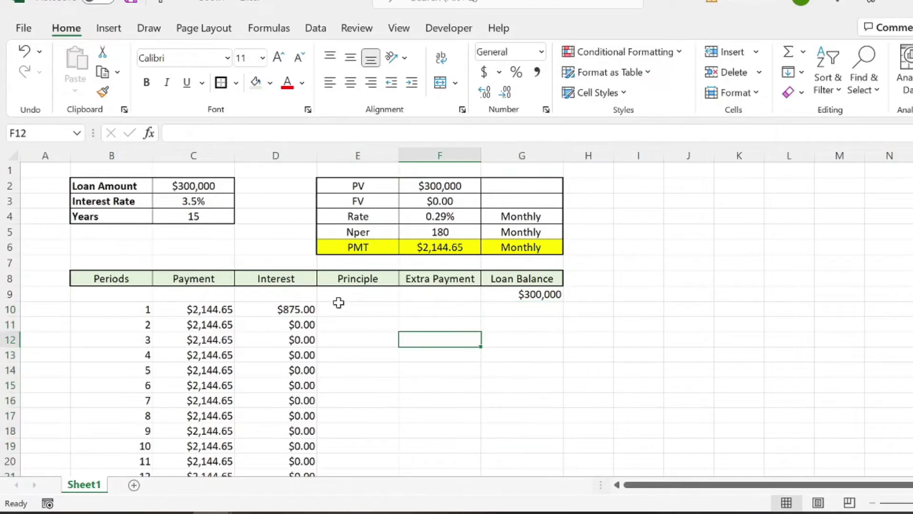
{"action": "left_click", "coordinate": [340, 306]}
Enter =C10-D10 in E10, giving a $1,269.65 principal for month 1.
{"action": "type", "text": "="}
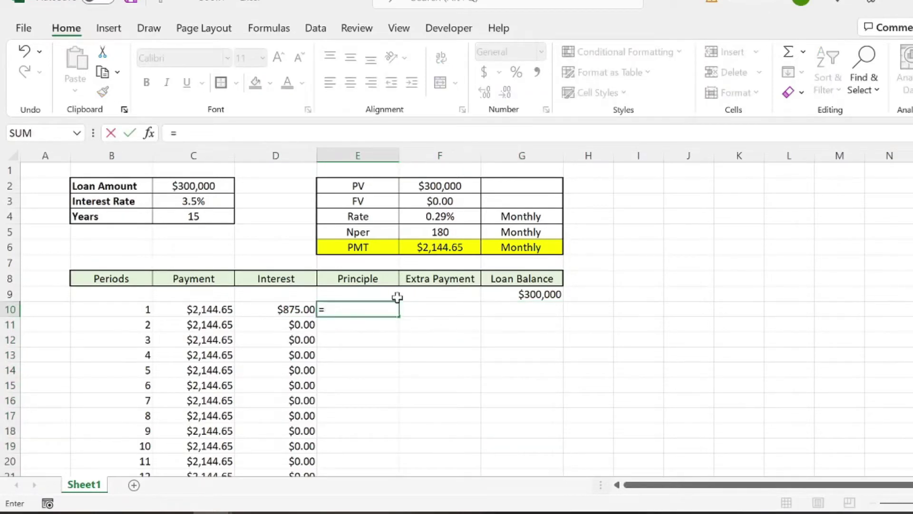
{"action": "left_click", "coordinate": [212, 312]}
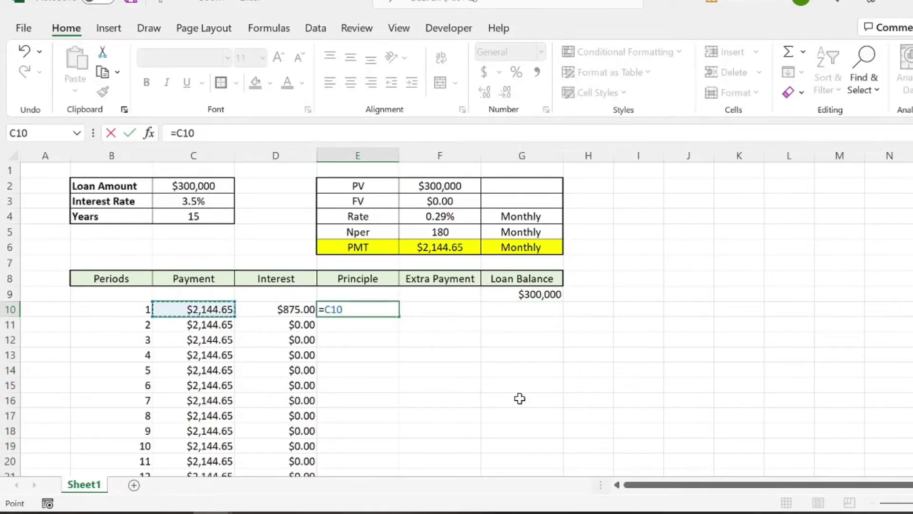
{"action": "type", "text": "-"}
{"action": "left_click", "coordinate": [272, 309]}
{"action": "key", "text": "Return"}
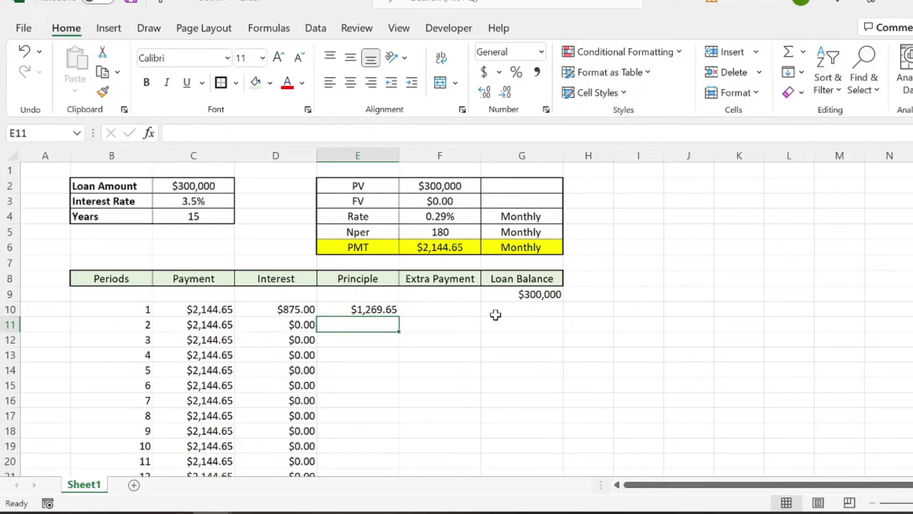
Enter 0 as month 1's extra payment in F10 and format it as Currency.
{"action": "left_click", "coordinate": [451, 309]}
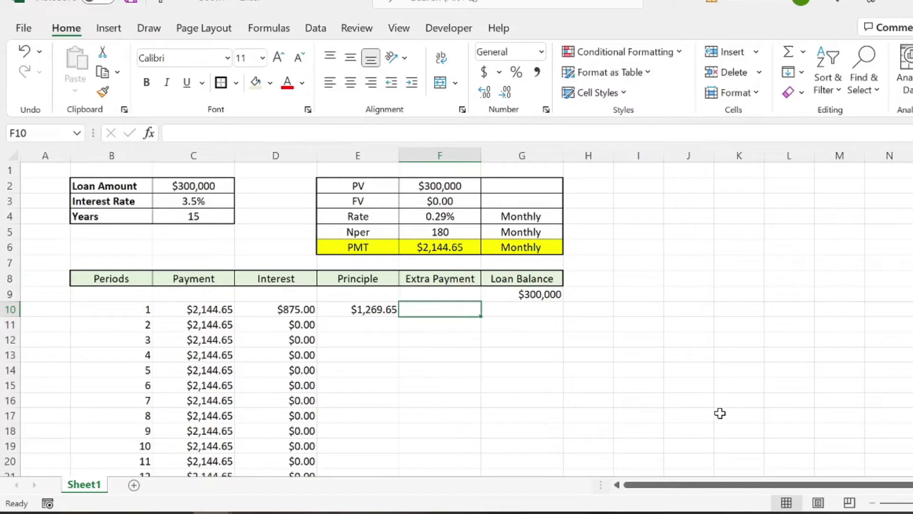
{"action": "type", "text": "0"}
{"action": "key", "text": "Return"}
{"action": "left_click", "coordinate": [474, 307]}
{"action": "left_click", "coordinate": [541, 54]}
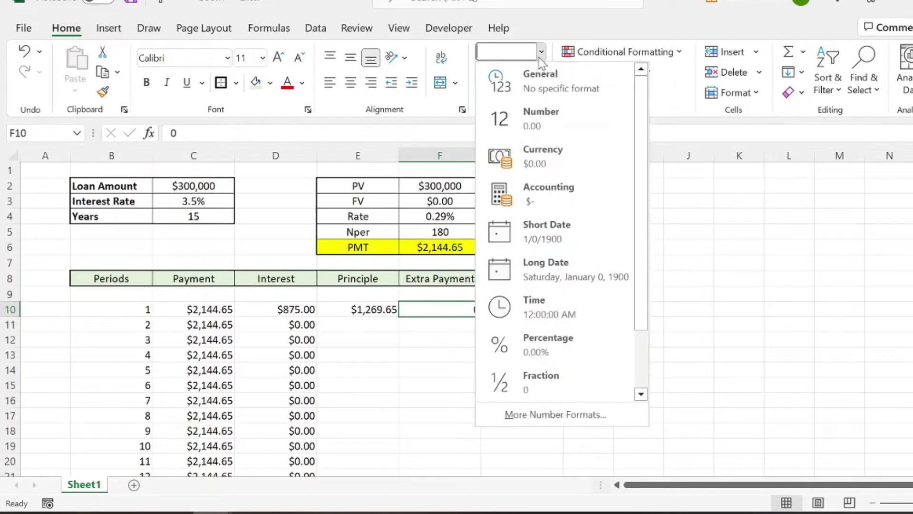
{"action": "left_click", "coordinate": [551, 156]}
Enter =G9-E10-F10 in G10, then copy the principal, extra payment and balance formulas down.
{"action": "left_click", "coordinate": [529, 311]}
{"action": "type", "text": "="}
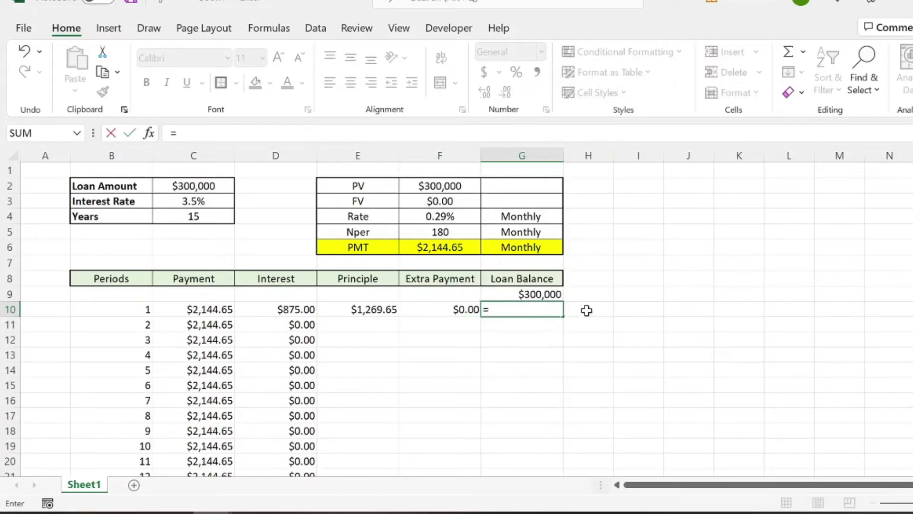
{"action": "left_click", "coordinate": [538, 294]}
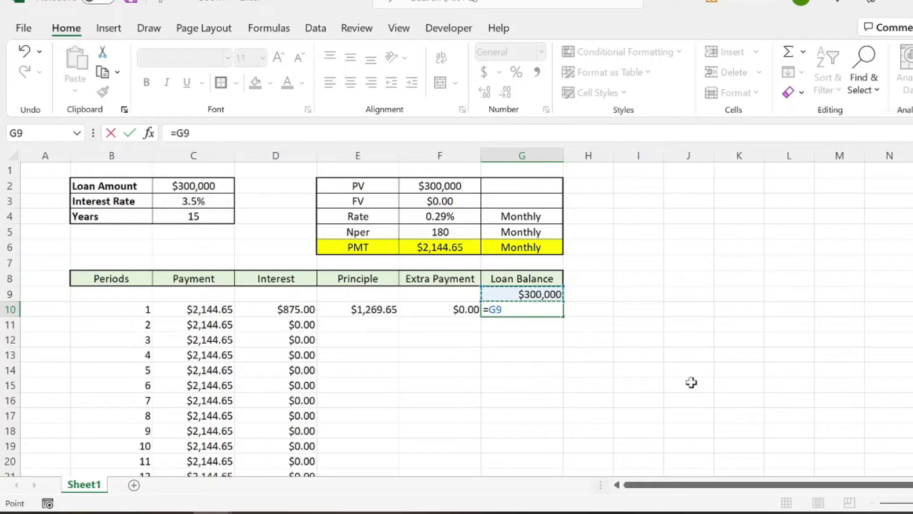
{"action": "type", "text": "-"}
{"action": "left_click", "coordinate": [365, 314]}
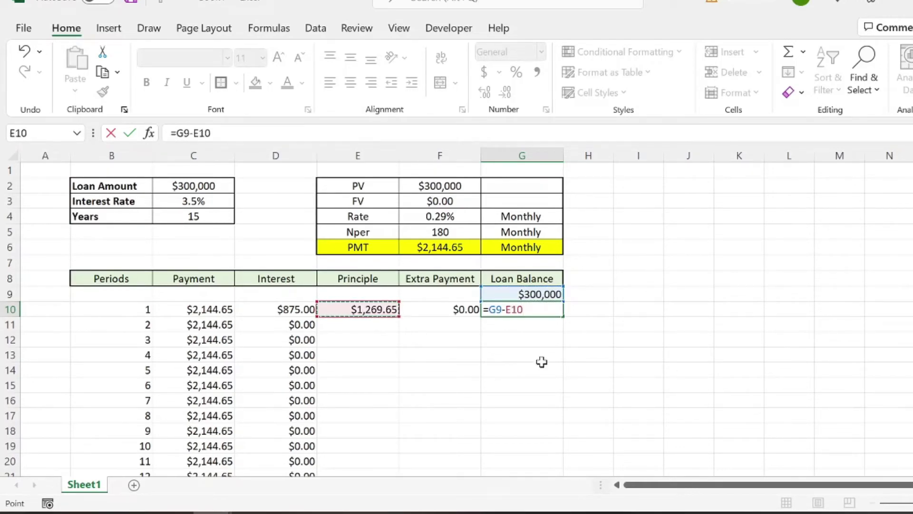
{"action": "type", "text": "-"}
{"action": "left_click", "coordinate": [445, 308]}
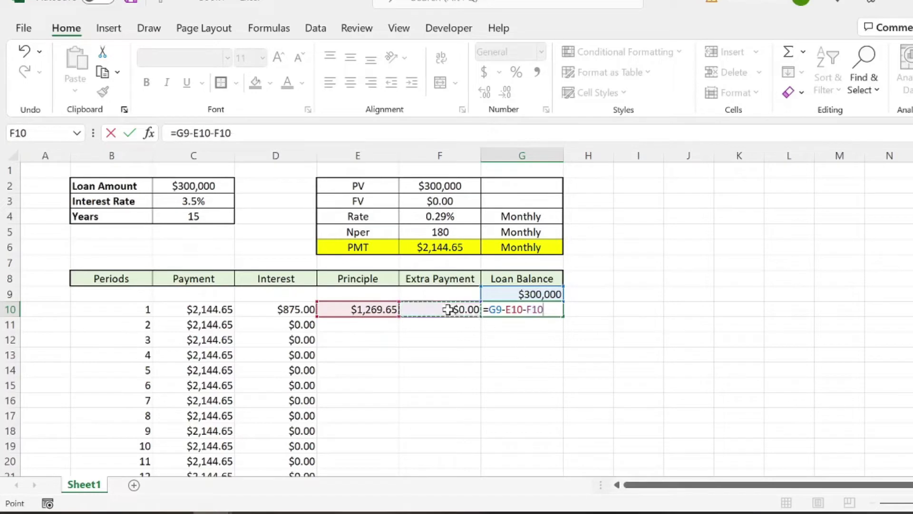
{"action": "key", "text": "Return"}
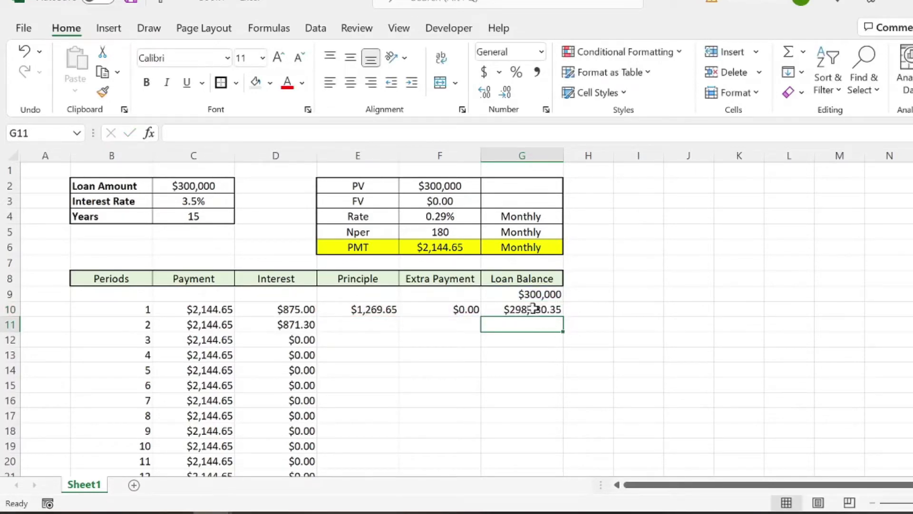
{"action": "left_click_drag", "start_coordinate": [357, 309], "coordinate": [552, 311]}
{"action": "double_click", "coordinate": [564, 317]}
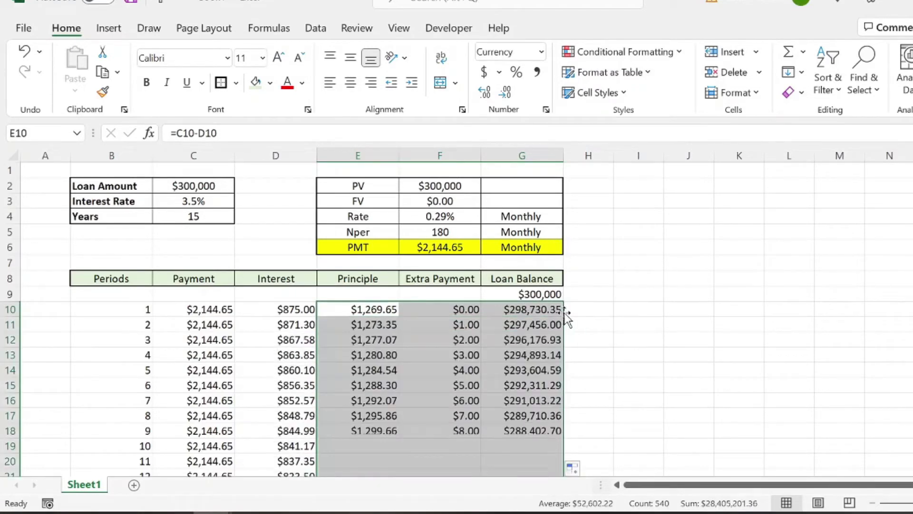
{"action": "left_click", "coordinate": [634, 307]}
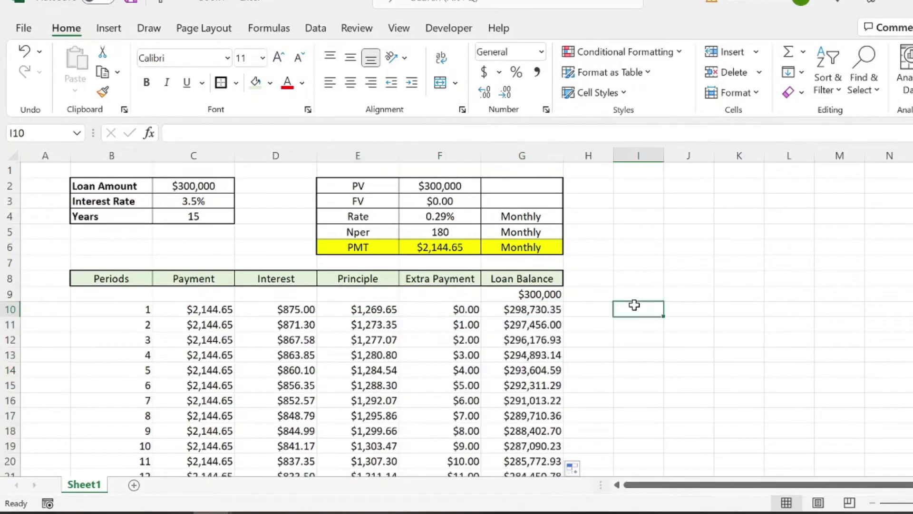
Fill the Extra Payment column with $0.00 for every period.
{"action": "left_click", "coordinate": [462, 323]}
{"action": "type", "text": "0"}
{"action": "key", "text": "Return"}
{"action": "left_click_drag", "start_coordinate": [469, 310], "coordinate": [474, 331]}
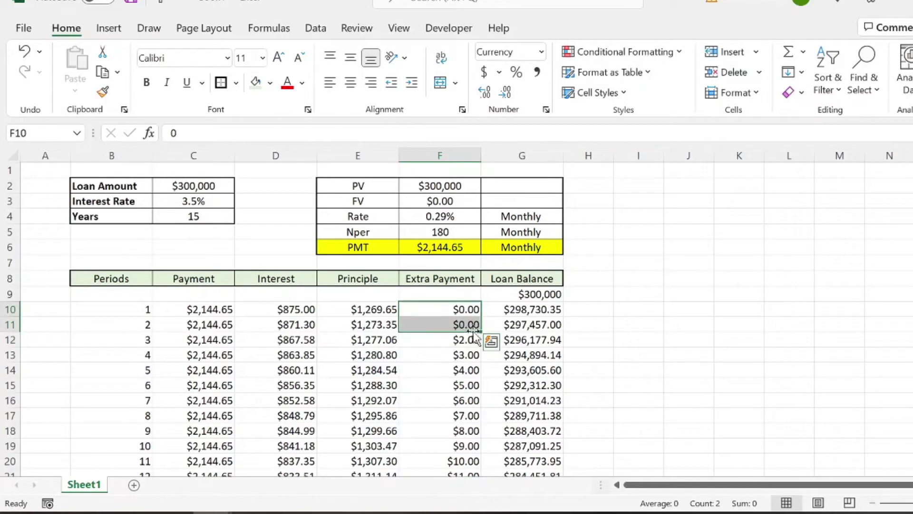
{"action": "double_click", "coordinate": [479, 331]}
{"action": "left_click", "coordinate": [648, 326]}
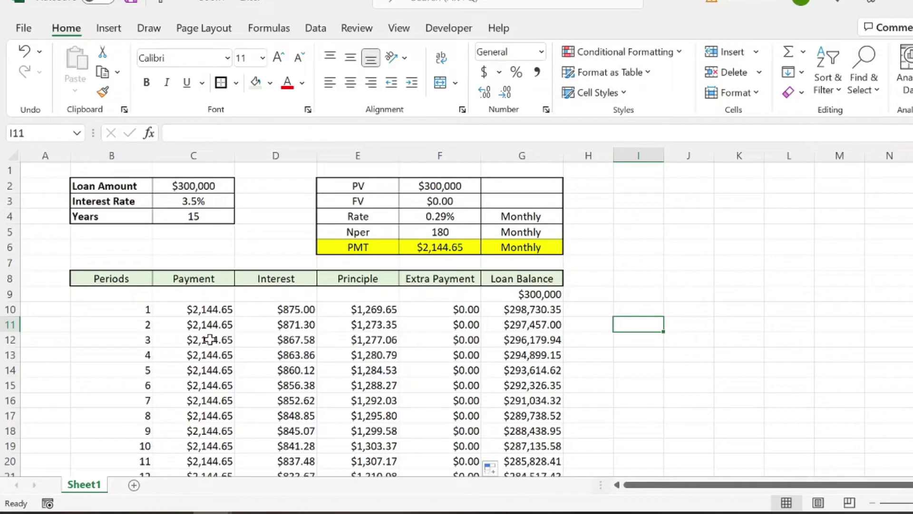
Jump to period 180 and confirm the Loan Balance reaches $0.00 there.
{"action": "left_click", "coordinate": [137, 320]}
{"action": "key", "text": "ctrl+shift+Down"}
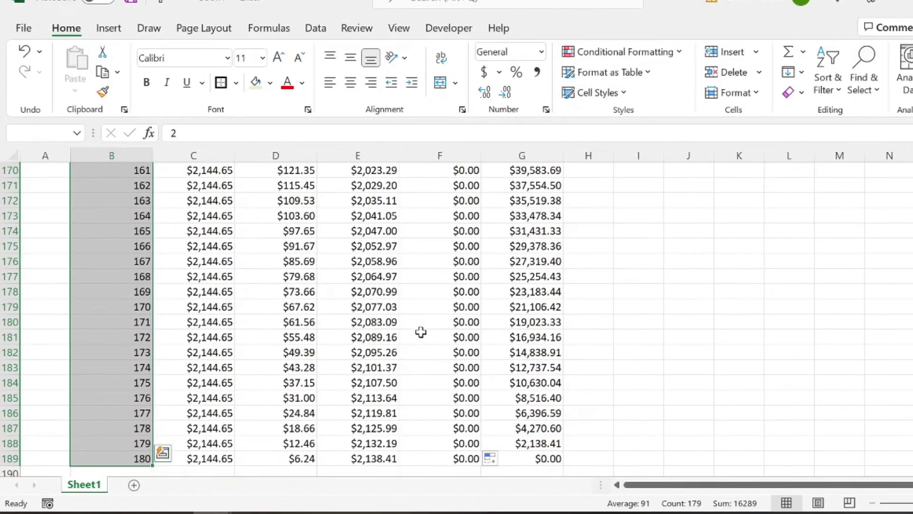
{"action": "scroll", "coordinate": [436, 404], "scroll_direction": "down", "scroll_amount": 2}
{"action": "left_click", "coordinate": [555, 369]}
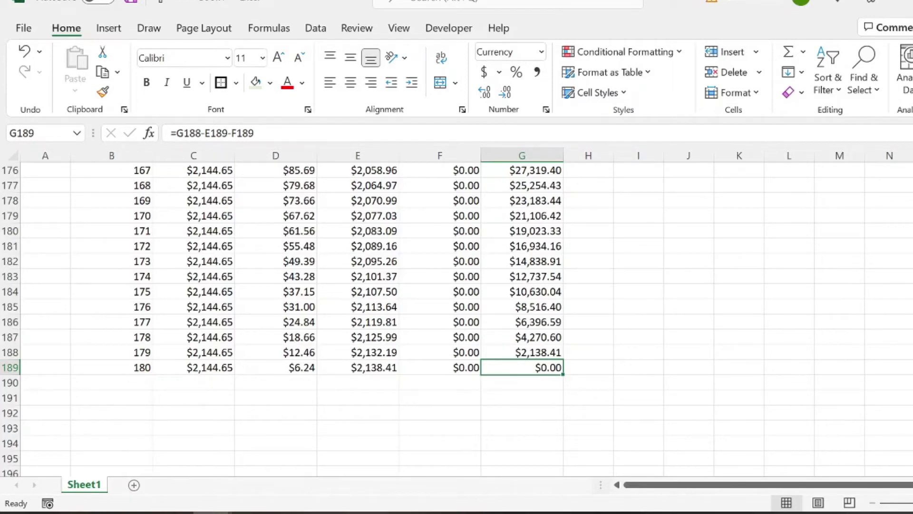
{"action": "scroll", "coordinate": [490, 381], "scroll_direction": "up", "scroll_amount": 20}
{"action": "left_click_drag", "start_coordinate": [110, 293], "coordinate": [543, 325]}
Apply All Borders to the table range B9:G189.
{"action": "key", "text": "ctrl+shift+Down"}
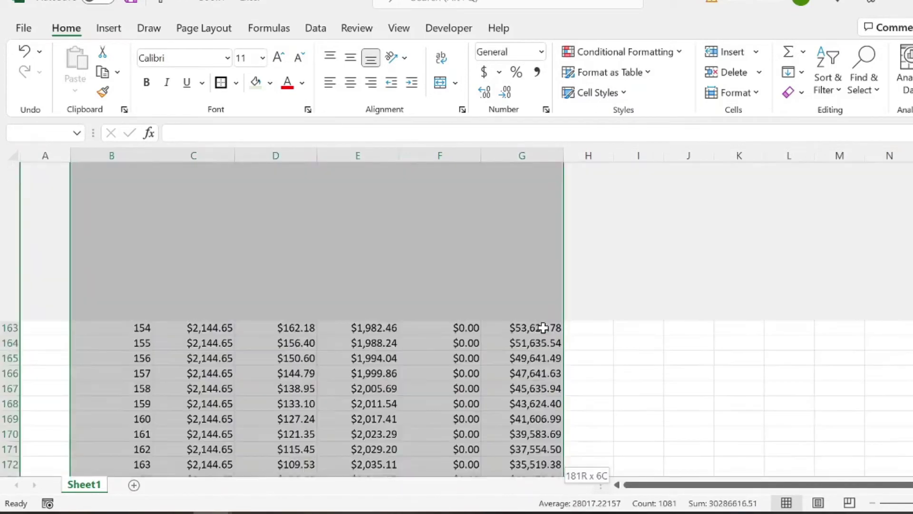
{"action": "key", "text": "ctrl+BackSpace"}
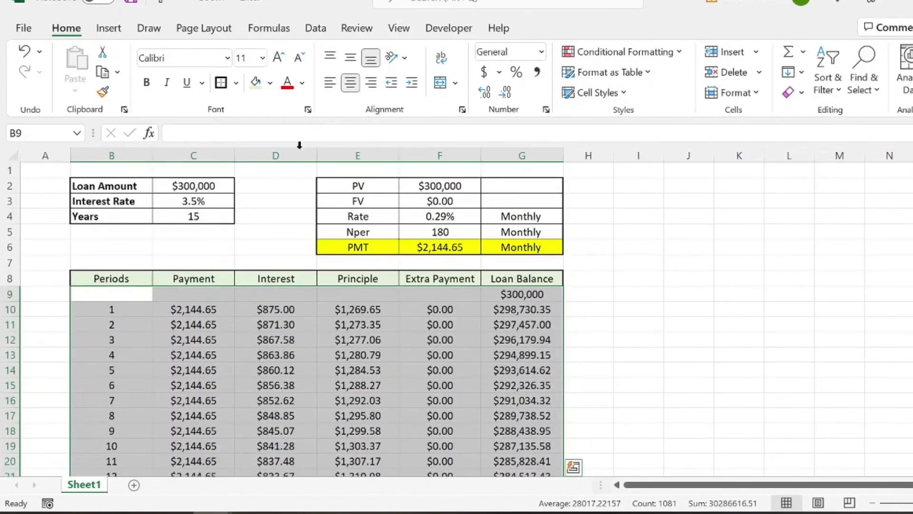
{"action": "left_click", "coordinate": [235, 82]}
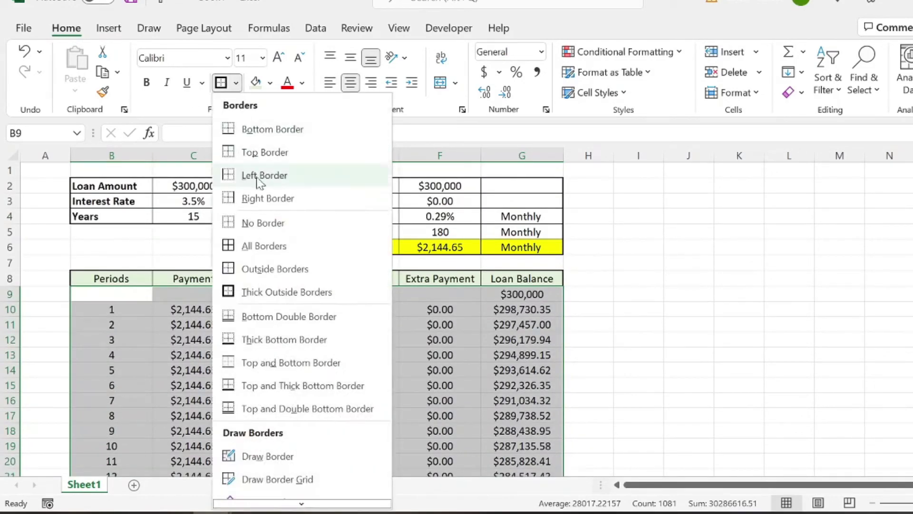
{"action": "left_click", "coordinate": [257, 247]}
{"action": "left_click", "coordinate": [638, 339]}
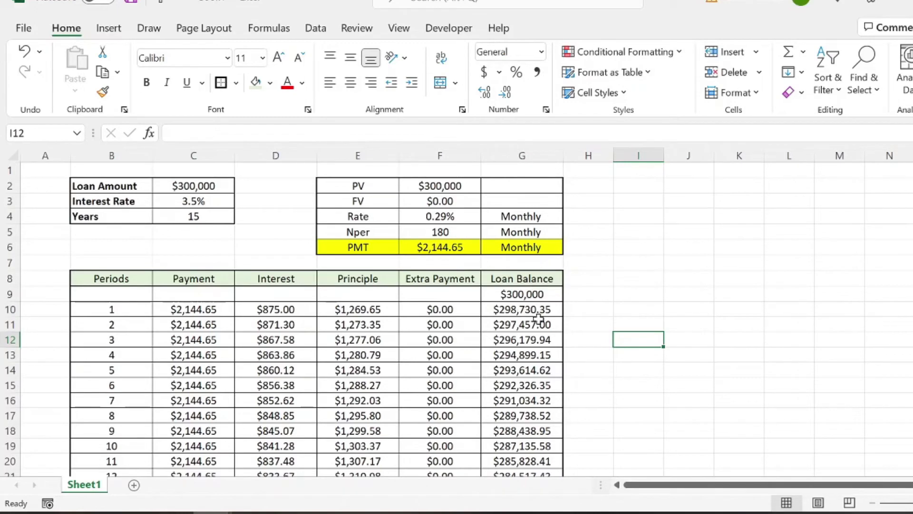
Review the interest and principal amounts in later periods.
{"action": "scroll", "coordinate": [538, 318], "scroll_direction": "down", "scroll_amount": 3}
{"action": "left_click_drag", "start_coordinate": [297, 248], "coordinate": [289, 334]}
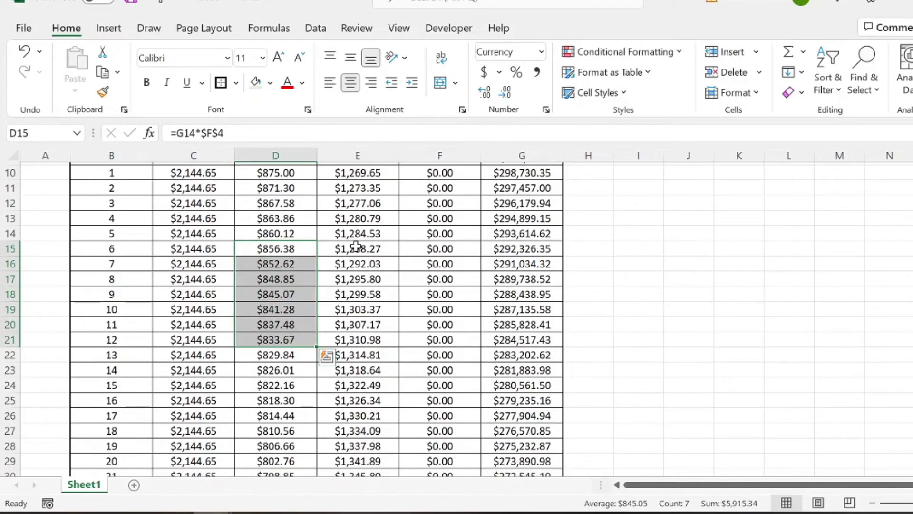
{"action": "left_click_drag", "start_coordinate": [357, 246], "coordinate": [357, 337]}
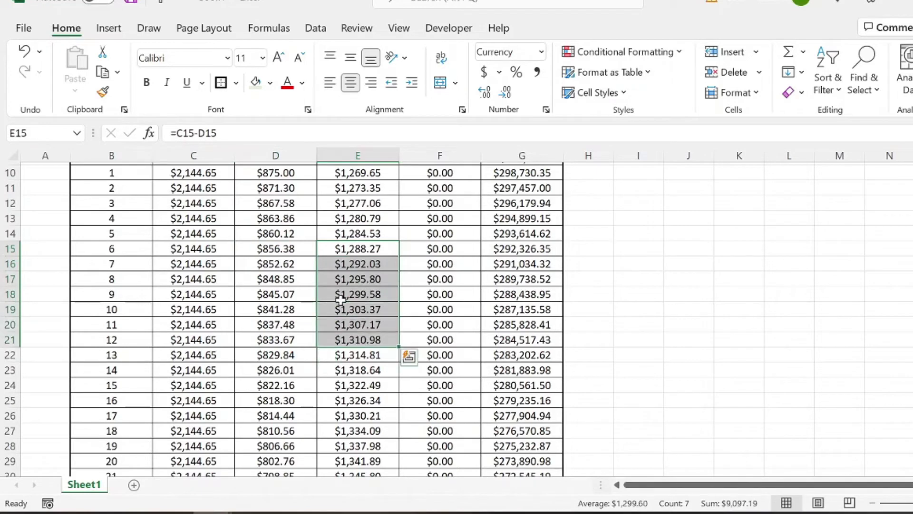
{"action": "left_click_drag", "start_coordinate": [296, 250], "coordinate": [283, 340]}
{"action": "left_click", "coordinate": [376, 262]}
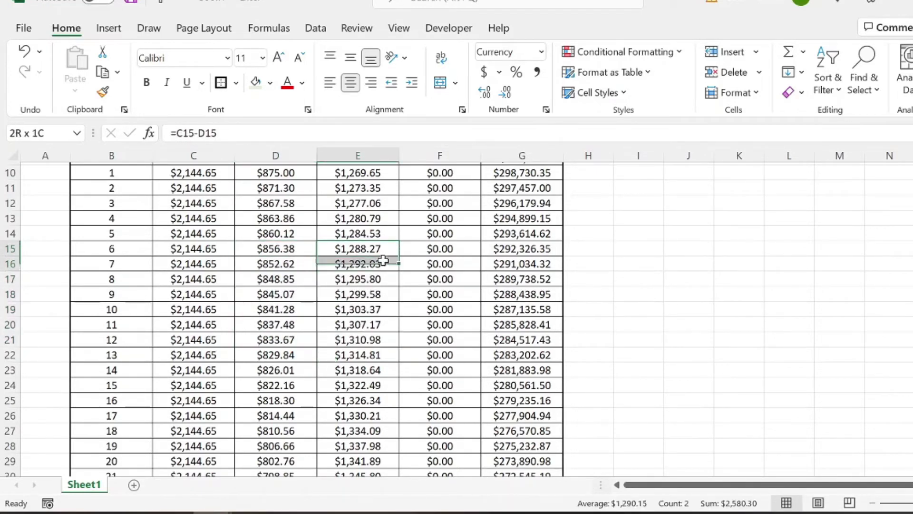
{"action": "left_click_drag", "start_coordinate": [383, 261], "coordinate": [369, 355]}
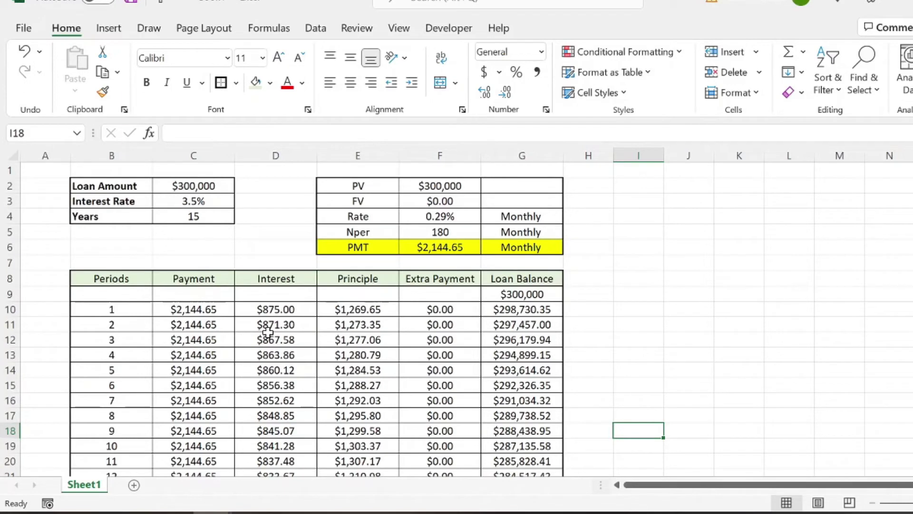
{"action": "left_click", "coordinate": [438, 308]}
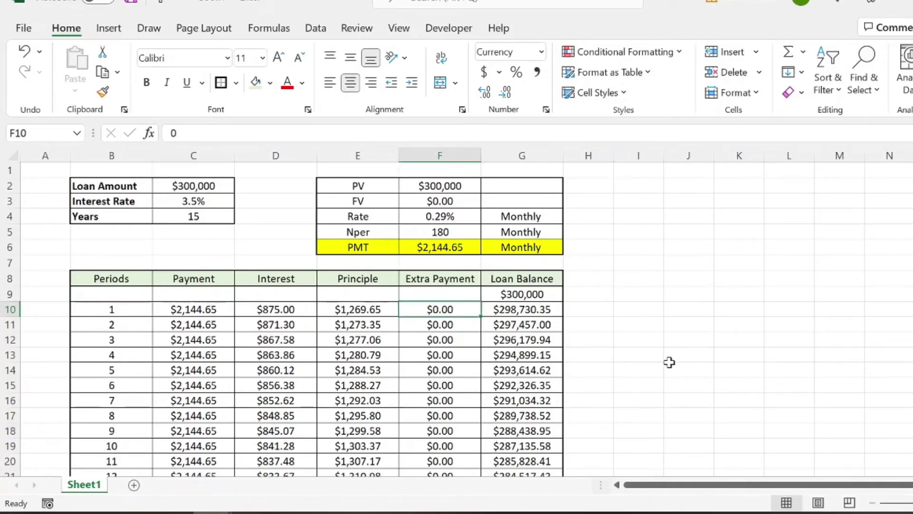
Enter extra payments of $200, $300, $400, $100 and $150 for periods 1–5.
{"action": "type", "text": "200"}
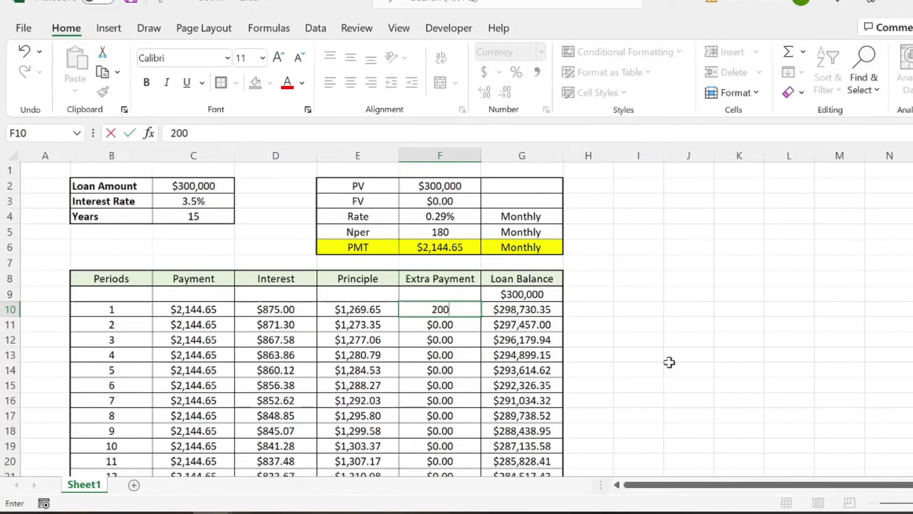
{"action": "key", "text": "Return"}
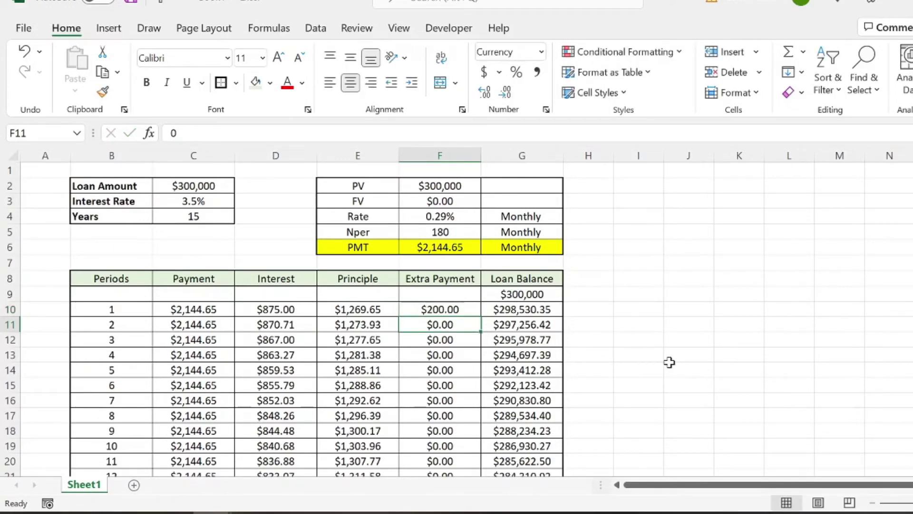
{"action": "type", "text": "300"}
{"action": "key", "text": "Return"}
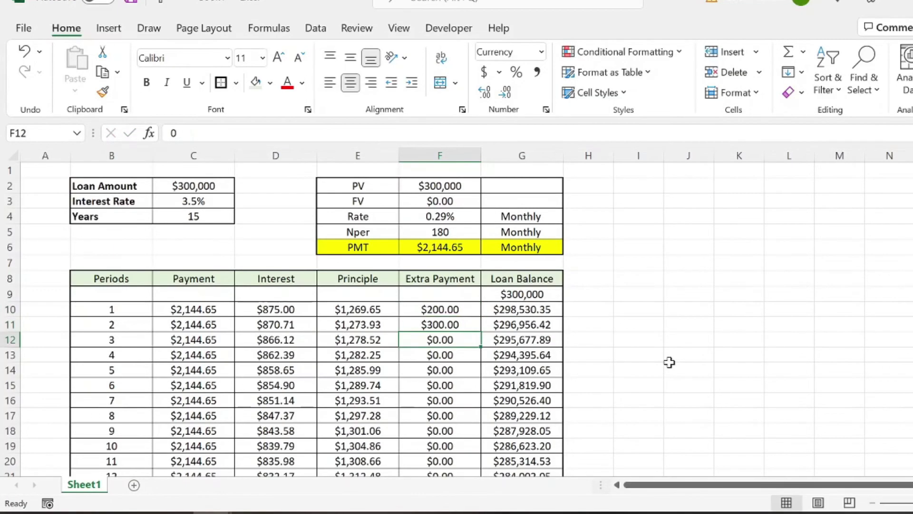
{"action": "type", "text": "400"}
{"action": "key", "text": "Return"}
{"action": "type", "text": "100"}
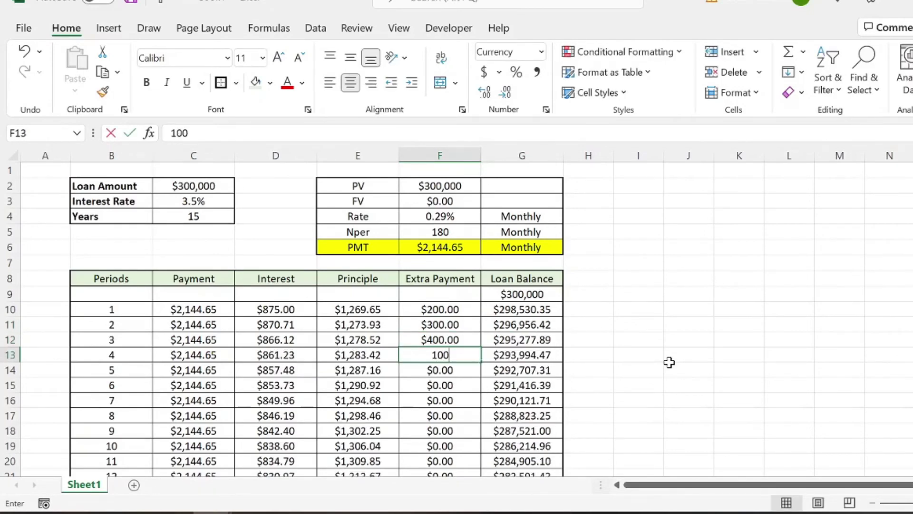
{"action": "key", "text": "Return"}
{"action": "type", "text": "150"}
{"action": "key", "text": "Return"}
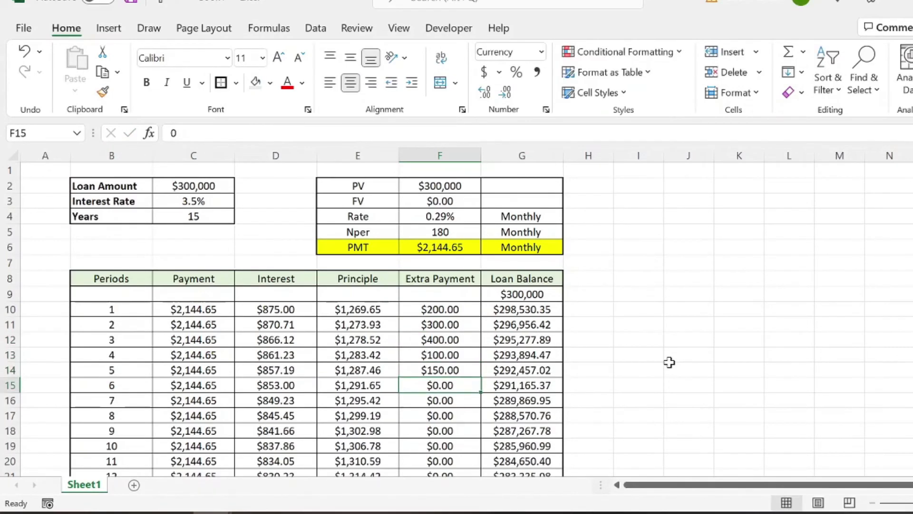
Inspect the period 7 row and total the seven extra payments in F10:F16.
{"action": "left_click", "coordinate": [11, 400]}
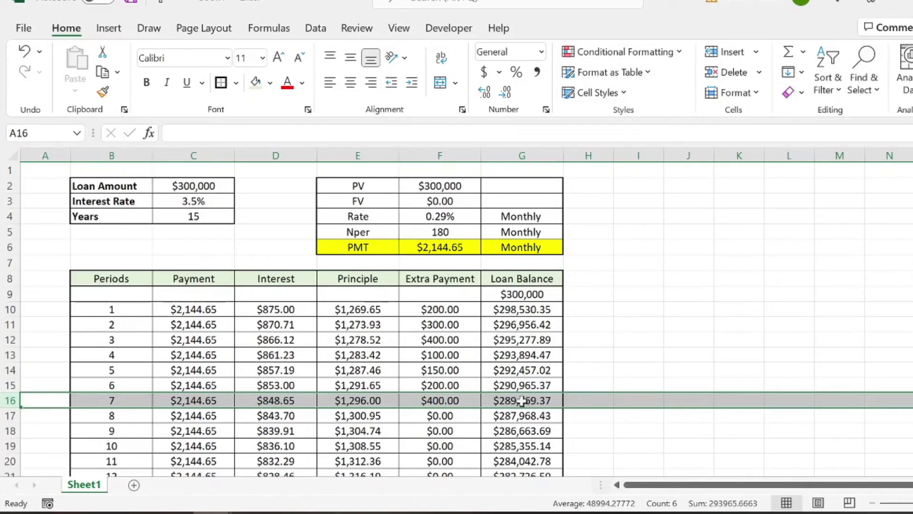
{"action": "left_click", "coordinate": [603, 369]}
{"action": "left_click_drag", "start_coordinate": [428, 309], "coordinate": [434, 403]}
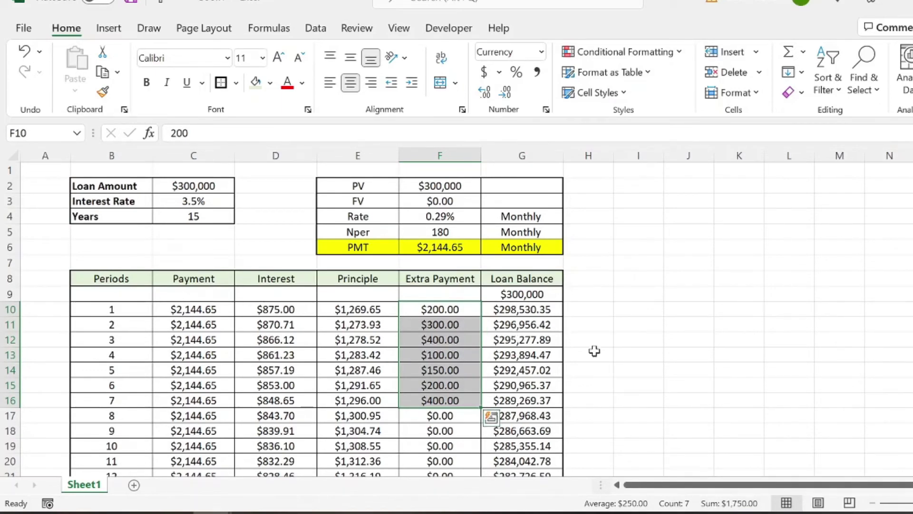
{"action": "left_click", "coordinate": [535, 385]}
{"action": "scroll", "coordinate": [414, 372], "scroll_direction": "down", "scroll_amount": 1}
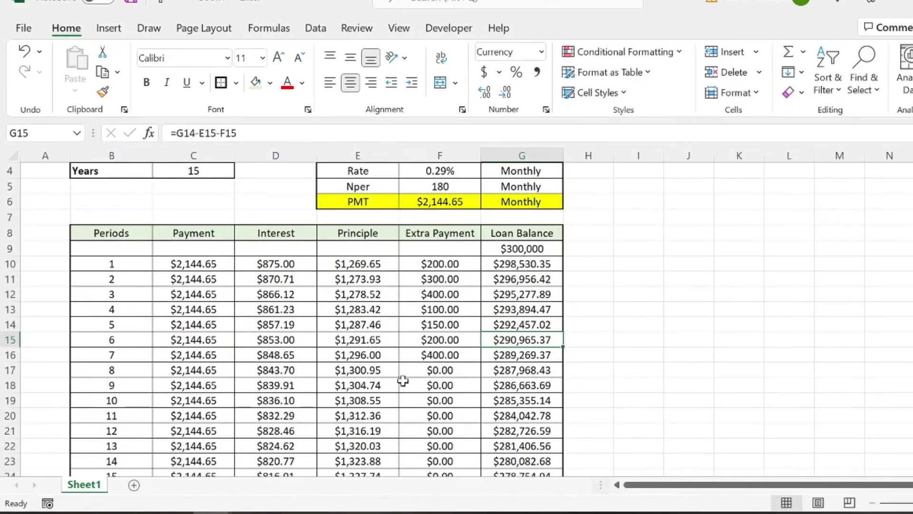
{"action": "key", "text": "ctrl+shift+Down"}
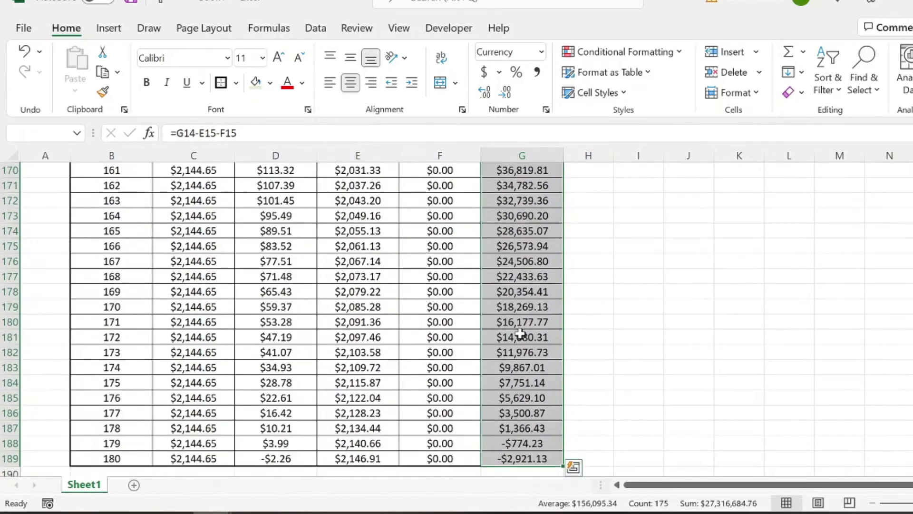
{"action": "left_click", "coordinate": [588, 352]}
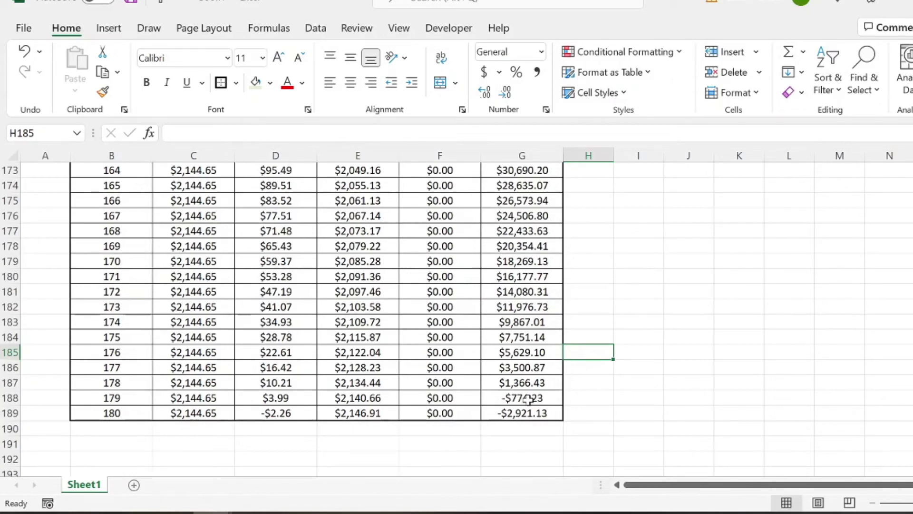
{"action": "left_click_drag", "start_coordinate": [527, 399], "coordinate": [517, 414]}
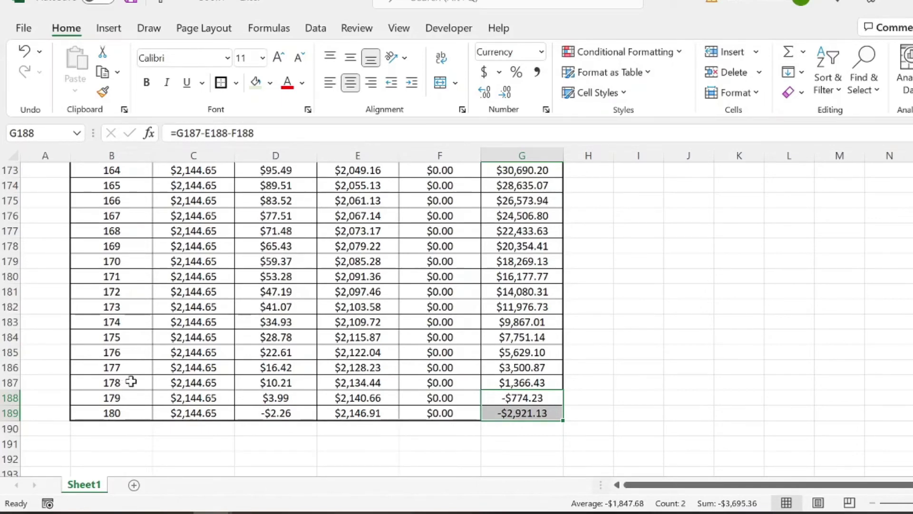
{"action": "left_click_drag", "start_coordinate": [130, 382], "coordinate": [559, 394]}
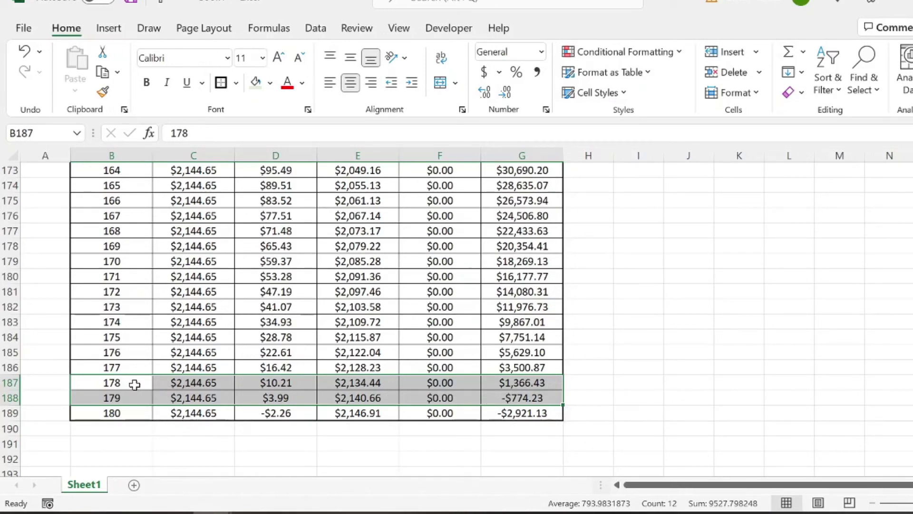
{"action": "left_click_drag", "start_coordinate": [129, 398], "coordinate": [127, 411]}
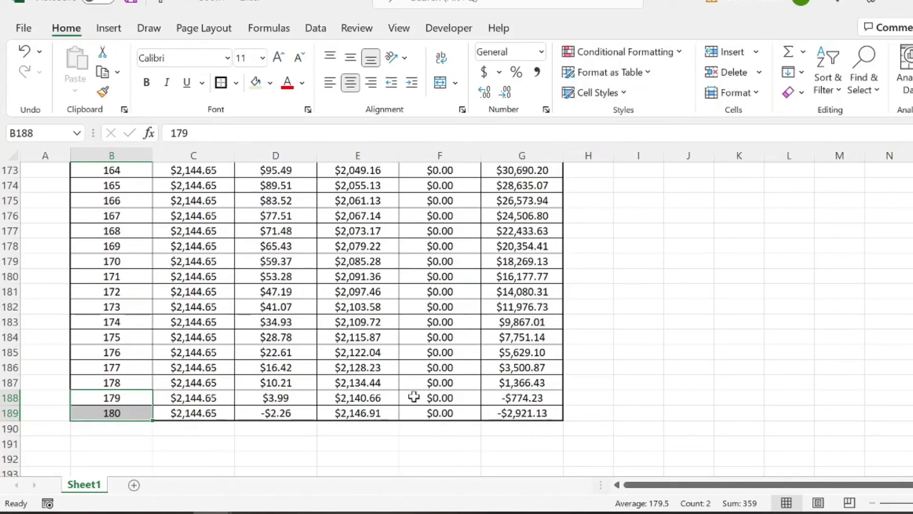
{"action": "scroll", "coordinate": [414, 396], "scroll_direction": "up", "scroll_amount": 20}
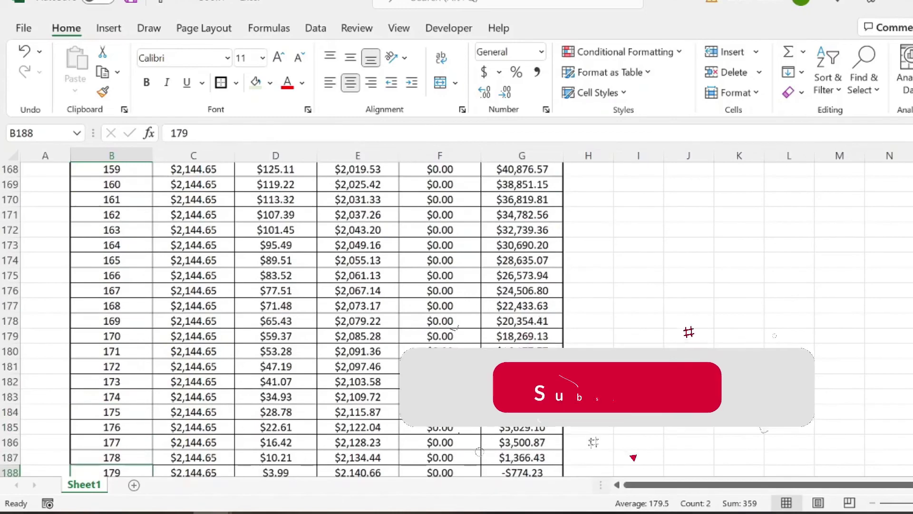
Set periods 1 and 2 extra payments to $100 and fill $100 down all 180 periods.
{"action": "left_click", "coordinate": [466, 310]}
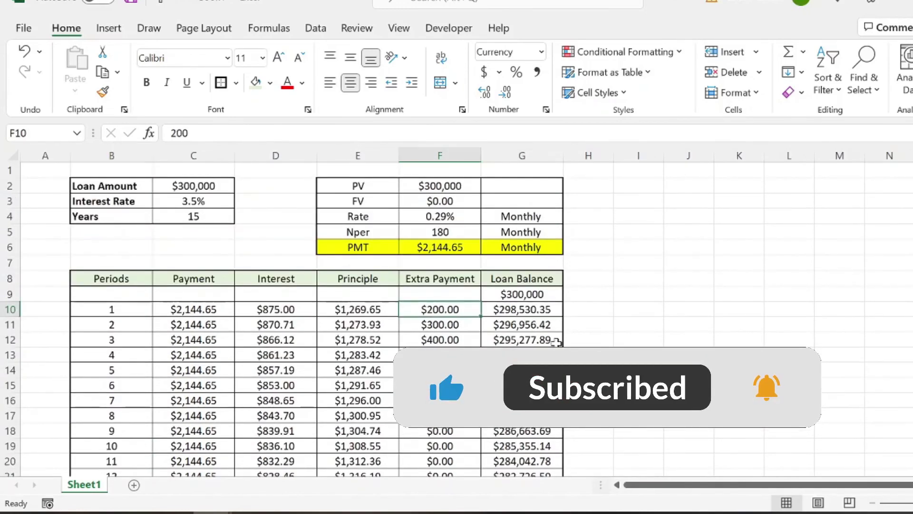
{"action": "type", "text": "100"}
{"action": "key", "text": "Return"}
{"action": "type", "text": "100"}
{"action": "key", "text": "Return"}
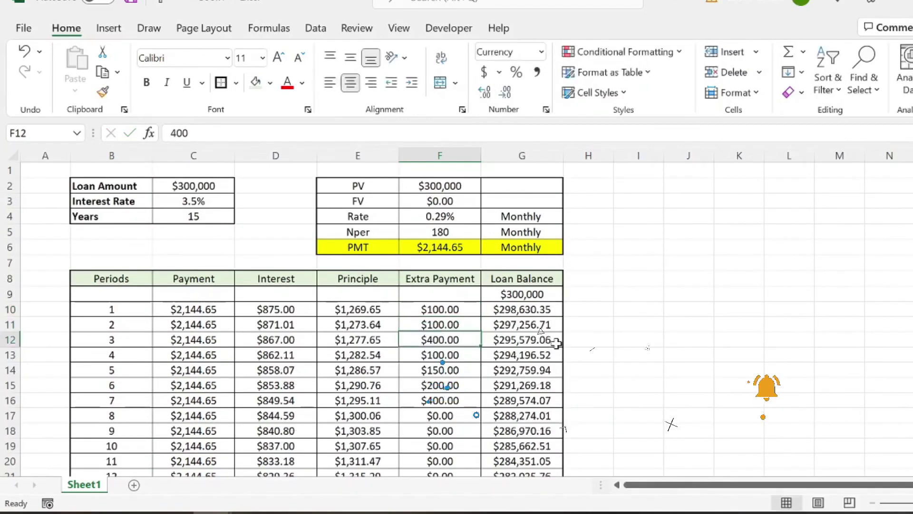
{"action": "left_click_drag", "start_coordinate": [459, 310], "coordinate": [460, 325]}
{"action": "double_click", "coordinate": [481, 331]}
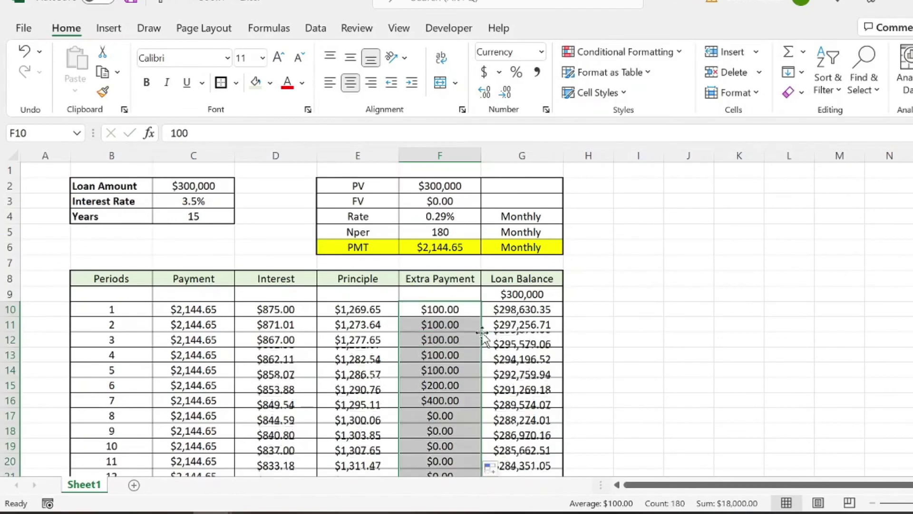
Check the balances, which turn negative at period 170 (-$859.80).
{"action": "left_click", "coordinate": [510, 341]}
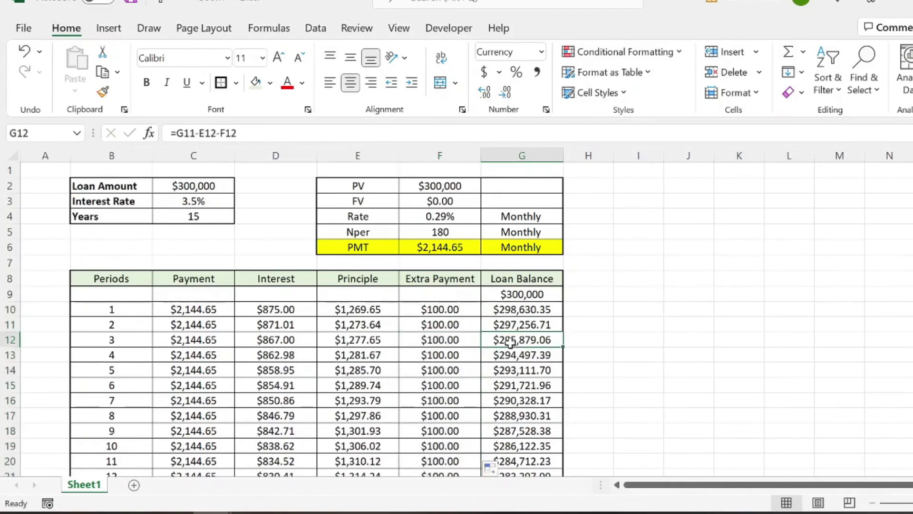
{"action": "key", "text": "ctrl+shift+Down"}
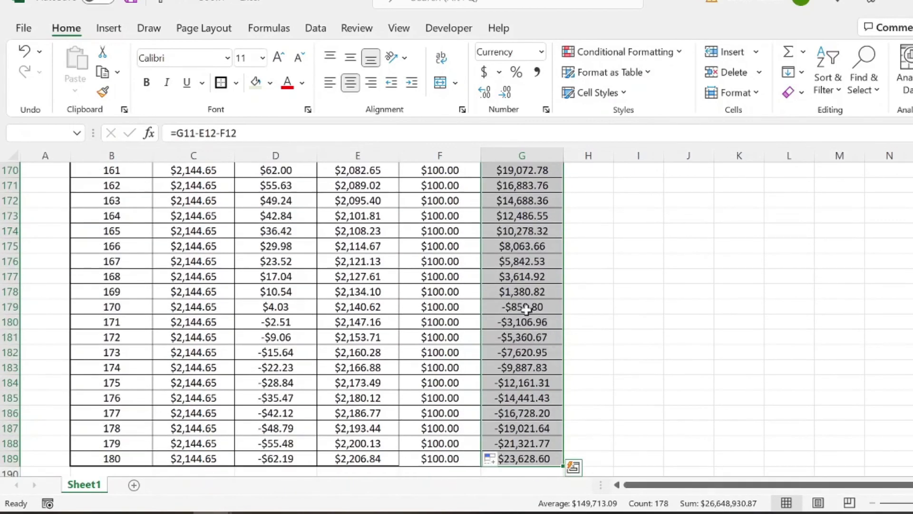
{"action": "left_click", "coordinate": [523, 308]}
{"action": "left_click_drag", "start_coordinate": [128, 312], "coordinate": [547, 295]}
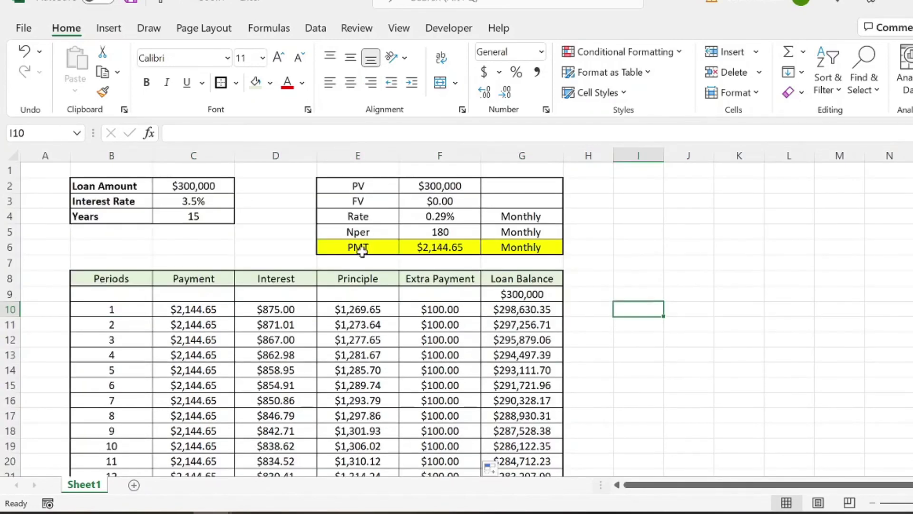
{"action": "left_click_drag", "start_coordinate": [362, 247], "coordinate": [536, 246]}
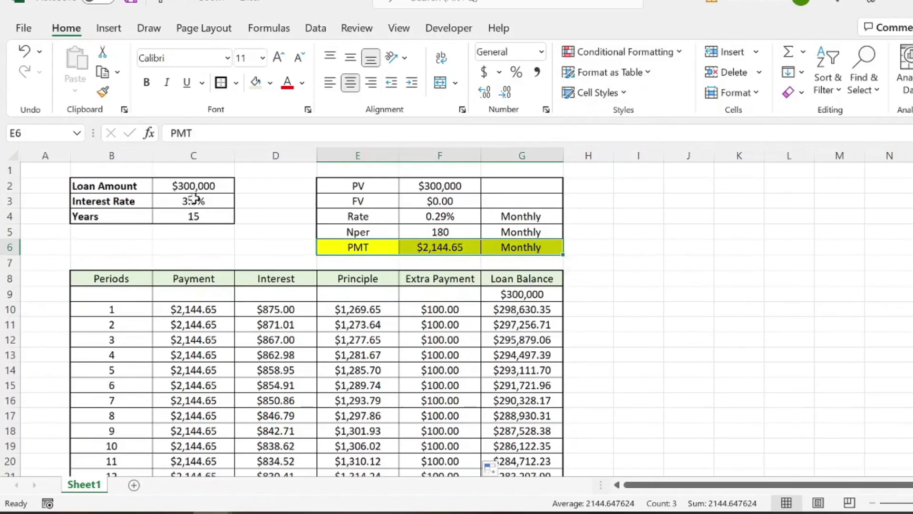
{"action": "left_click_drag", "start_coordinate": [186, 186], "coordinate": [184, 215]}
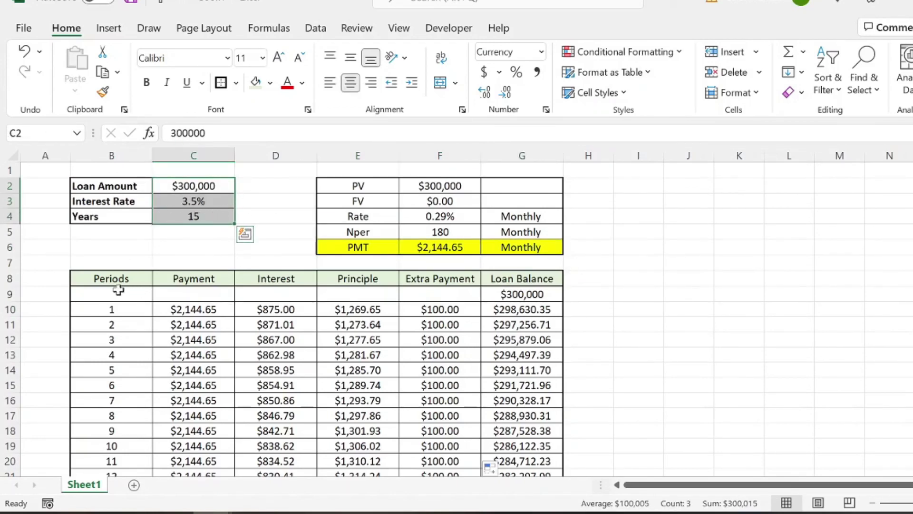
{"action": "left_click_drag", "start_coordinate": [114, 281], "coordinate": [545, 356]}
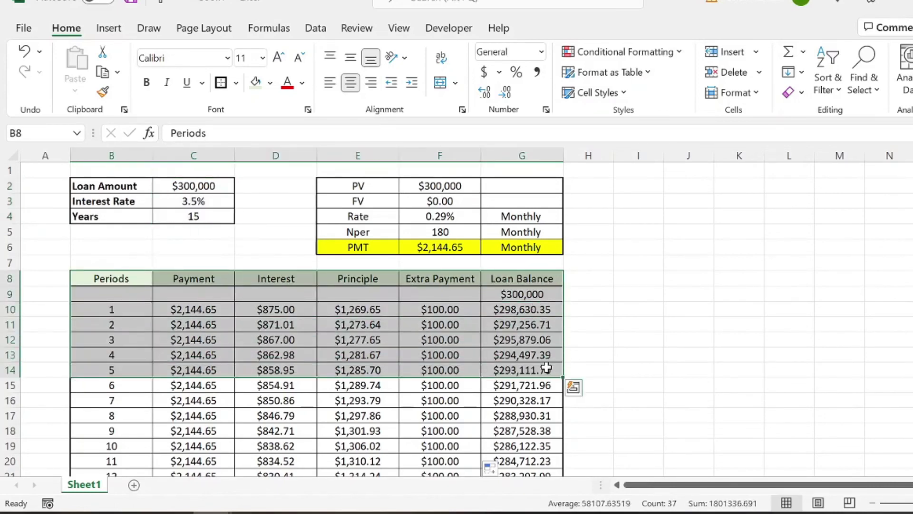
{"action": "left_click_drag", "start_coordinate": [451, 299], "coordinate": [456, 356]}
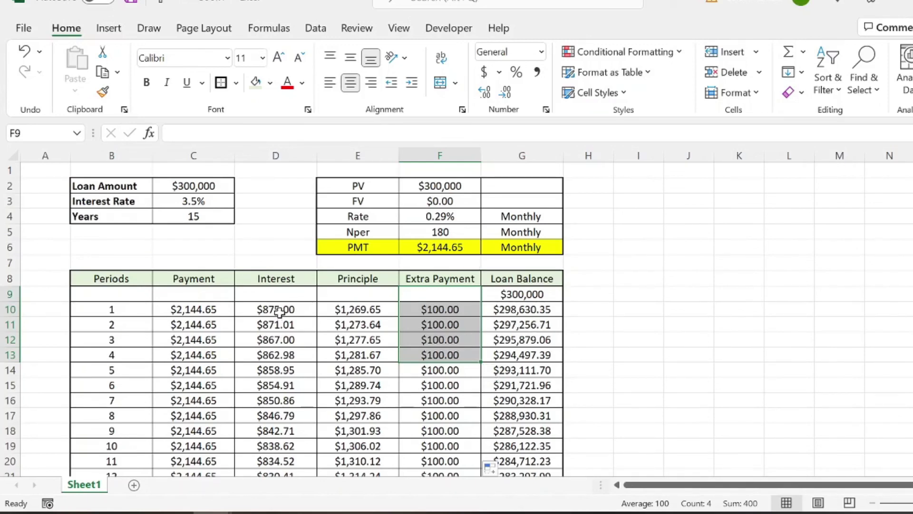
{"action": "left_click_drag", "start_coordinate": [285, 310], "coordinate": [290, 341]}
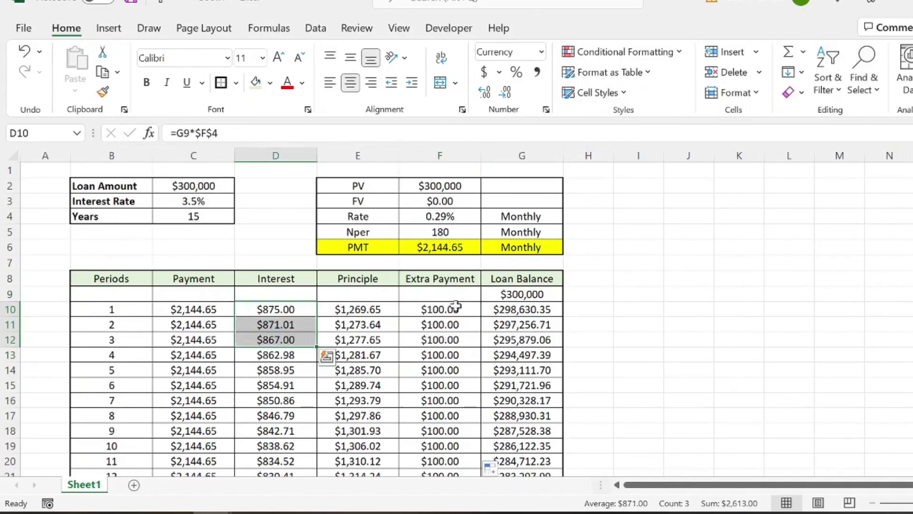
{"action": "left_click", "coordinate": [533, 314]}
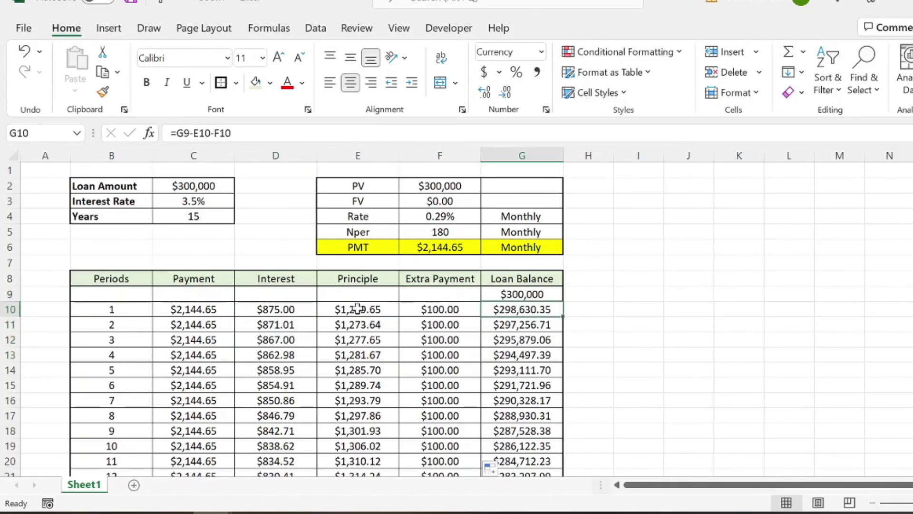
{"action": "left_click_drag", "start_coordinate": [358, 309], "coordinate": [354, 396]}
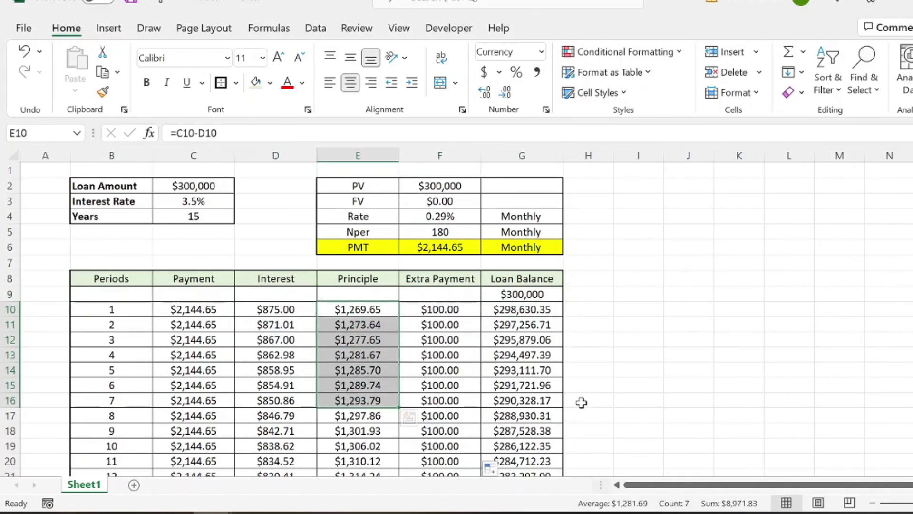
{"action": "left_click", "coordinate": [588, 339]}
{"action": "left_click_drag", "start_coordinate": [111, 278], "coordinate": [543, 327]}
{"action": "left_click", "coordinate": [623, 267]}
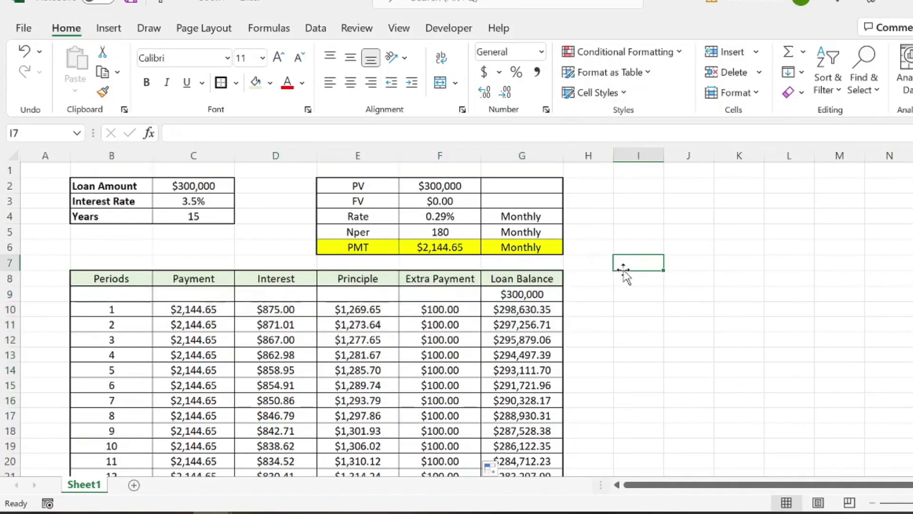